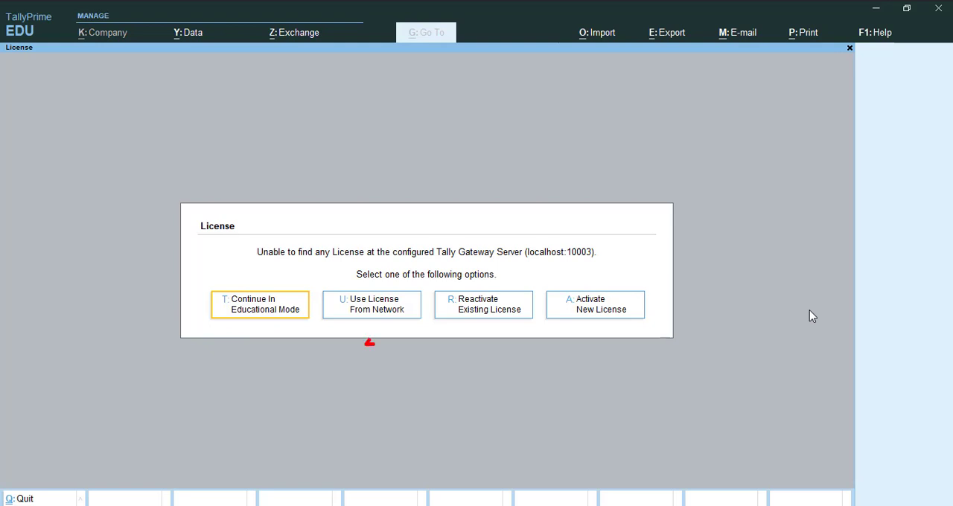
- Go through the license options and continue in Educational Mode
key("Right")
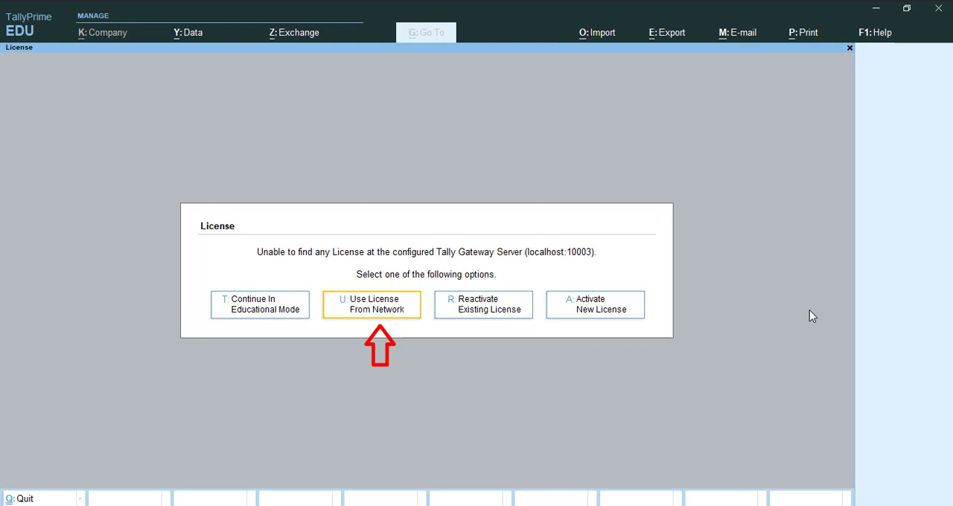
key("Right")
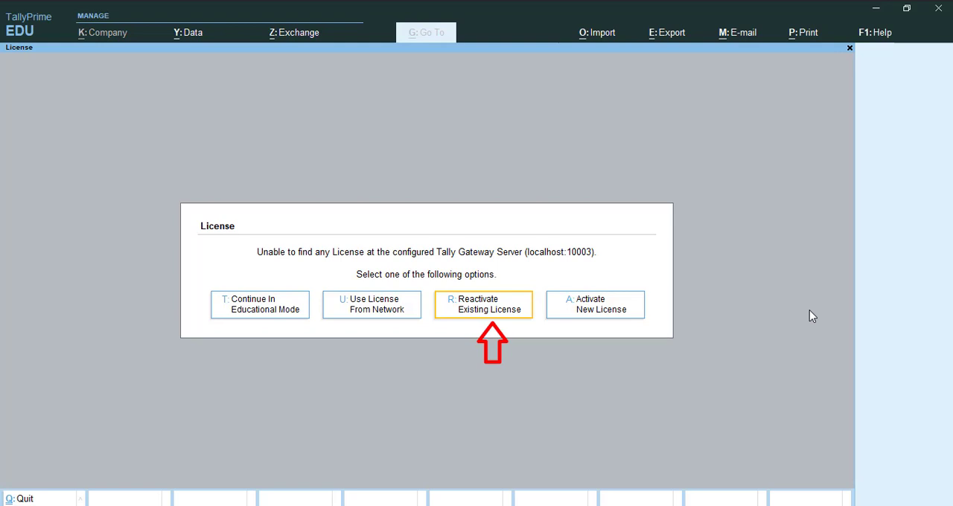
key("Right")
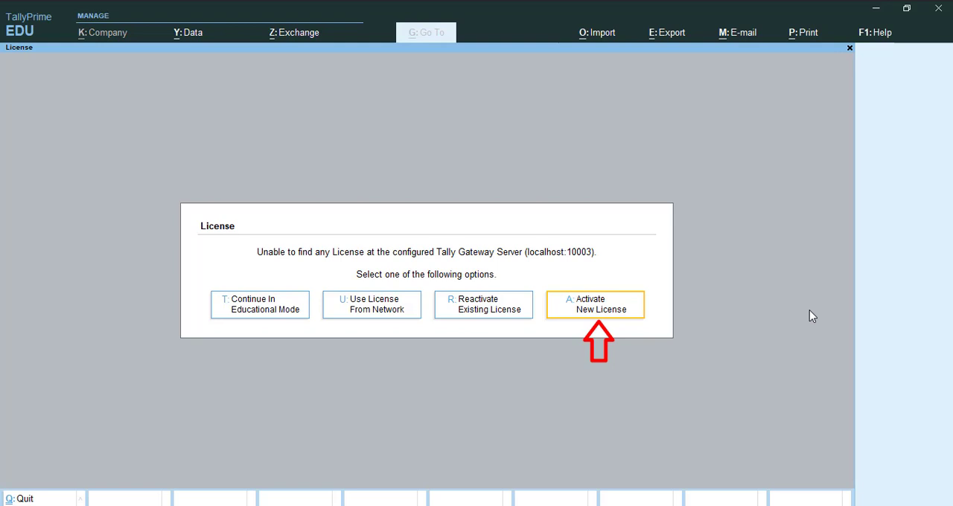
key("Right")
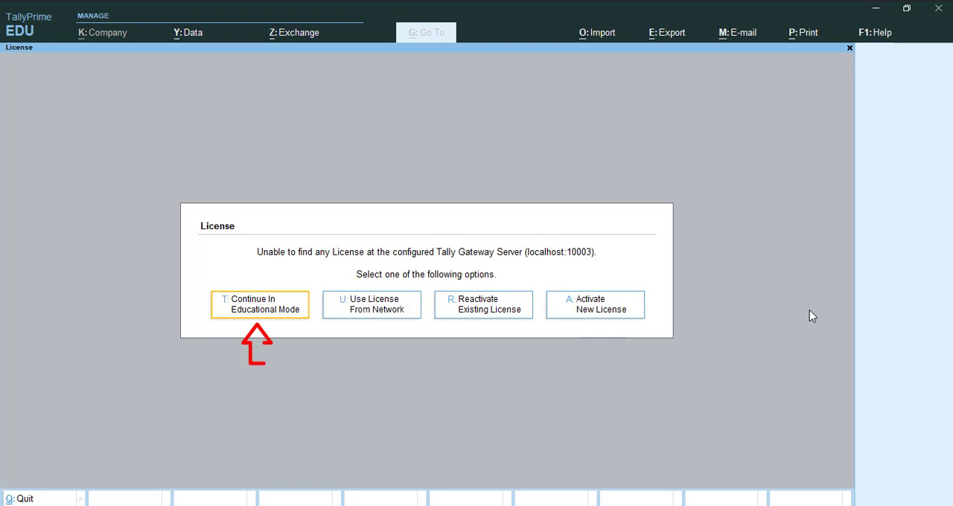
key("Return")
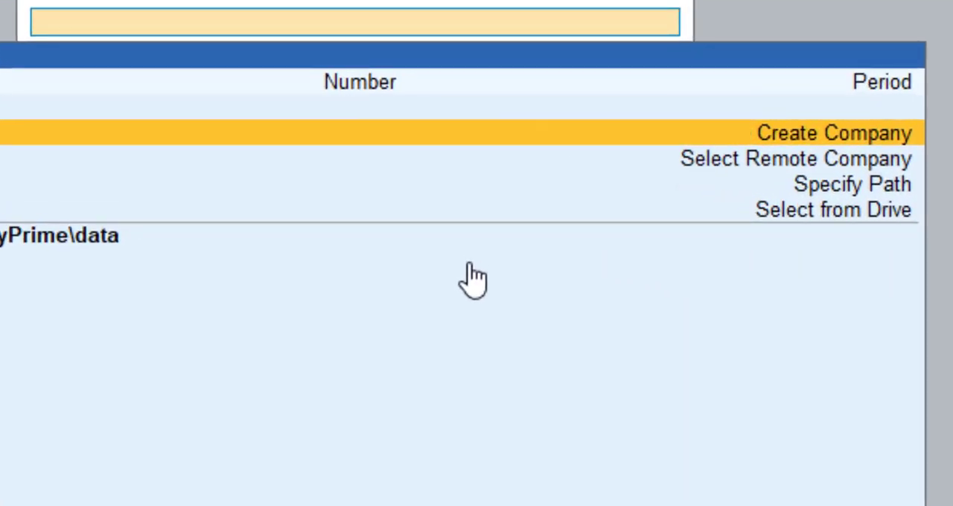
- Examine the options in the company list for creating a company or opening one from a remote source, path or drive
key("Down")
key("Down")
key("Down")
key("Down")
key("Up")
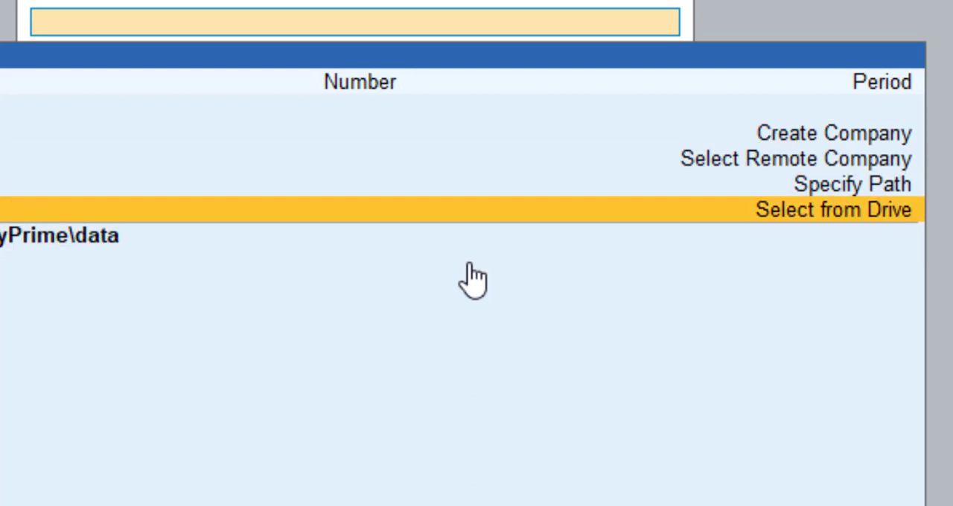
key("Up")
key("Up")
key("Up")
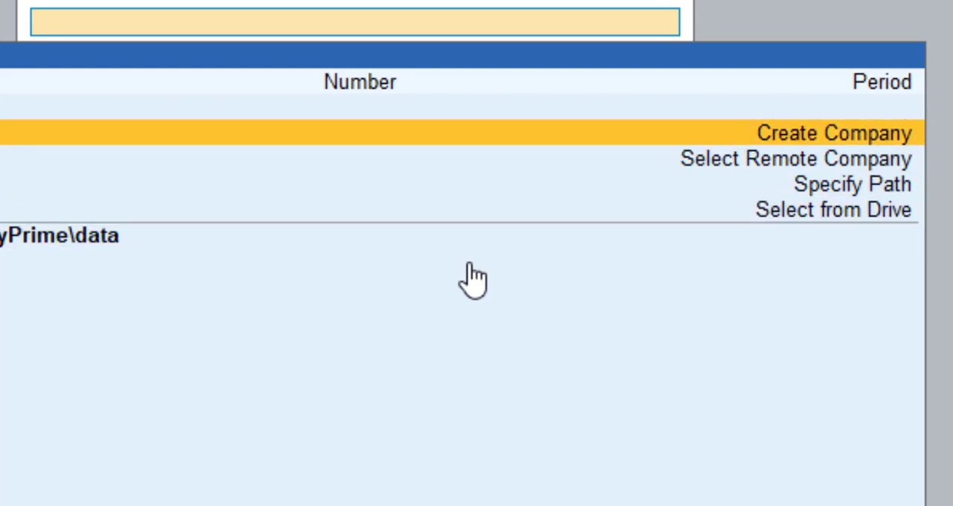
key("Down")
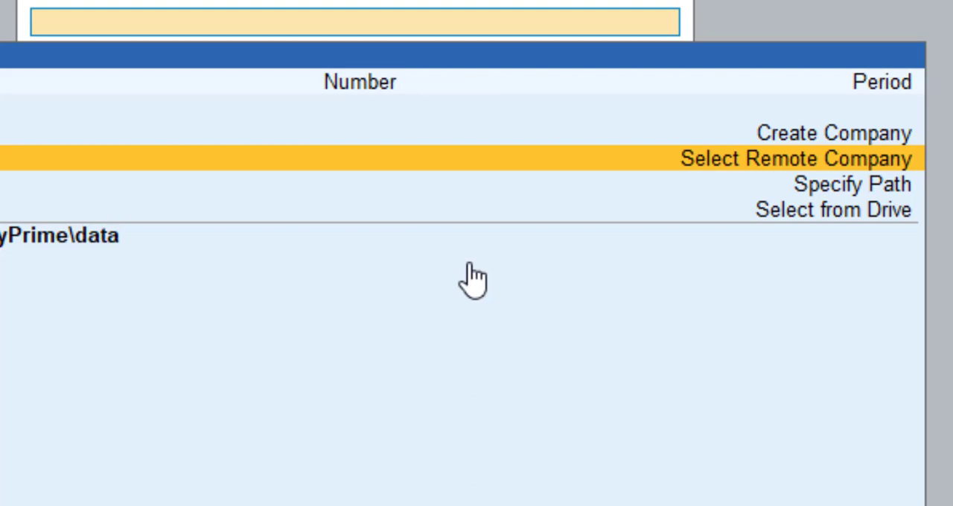
key("Down")
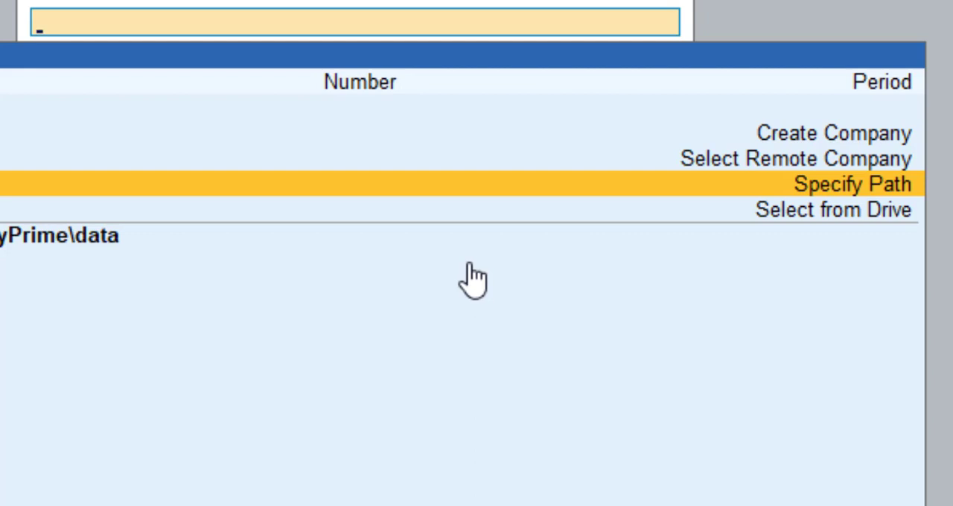
- Open the Specify Path option for a company folder and return to the company list without entering a path
key("Down")
key("Down")
key("Up")
key("Up")
key("Return")
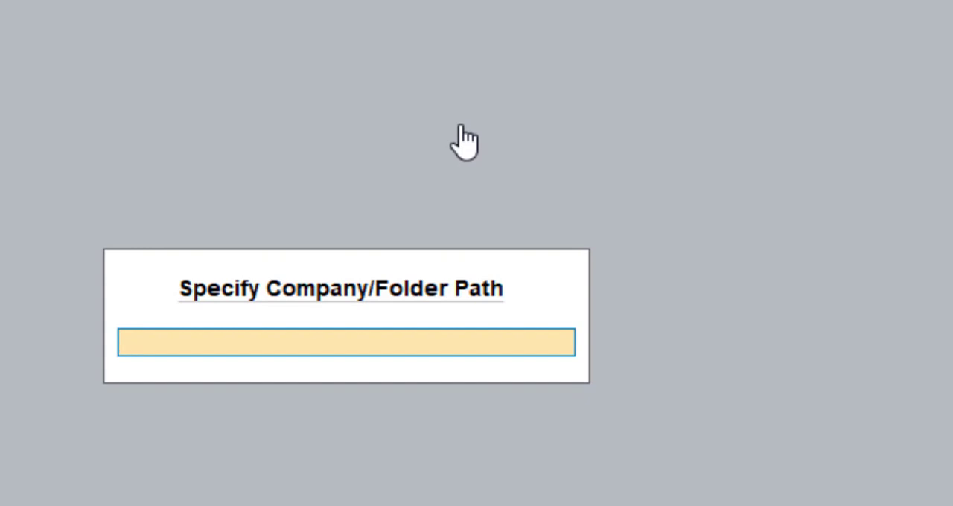
key("Escape")
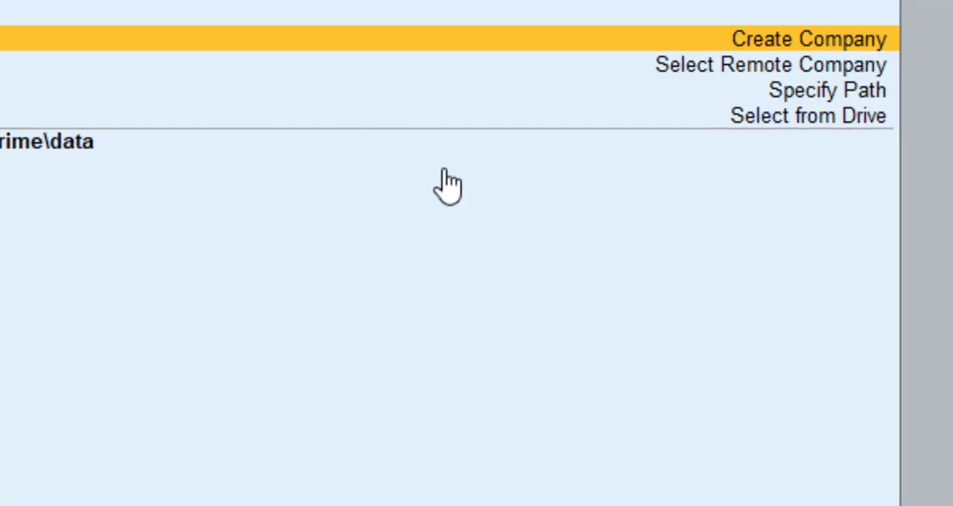
- Open Select from Drive and examine the drives and folders offered as company locations
key("Down")
key("Down")
key("Down")
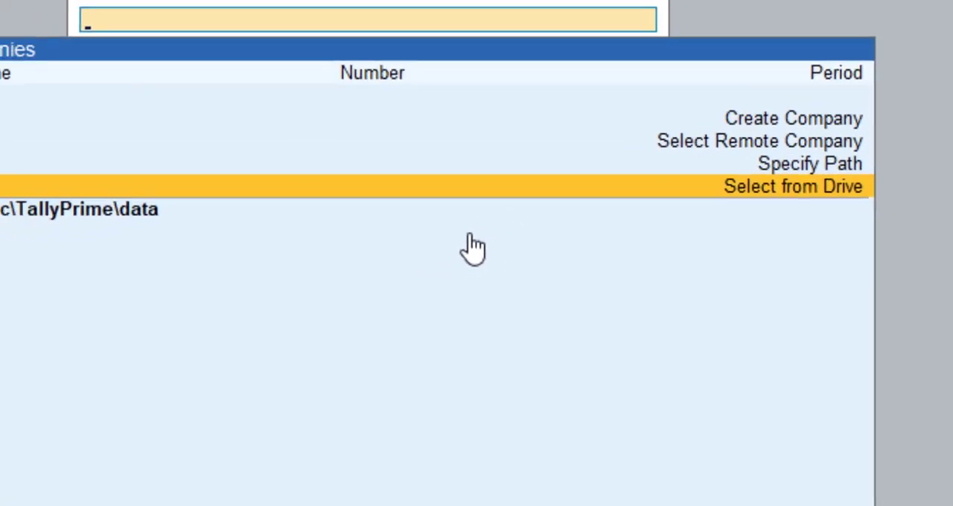
key("Return")
key("Down")
key("Down")
key("Down")
key("Down")
key("Down")
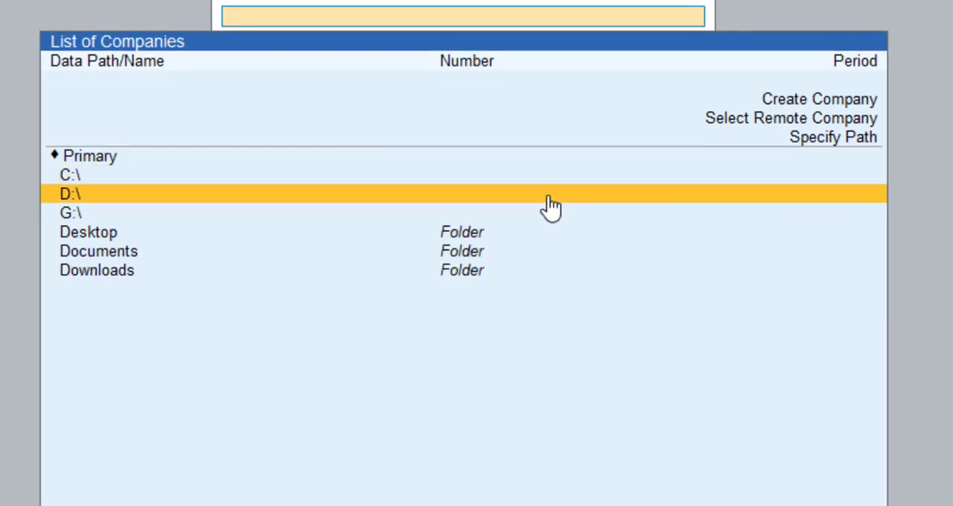
key("Up")
key("Up")
key("Up")
key("Up")
key("Up")
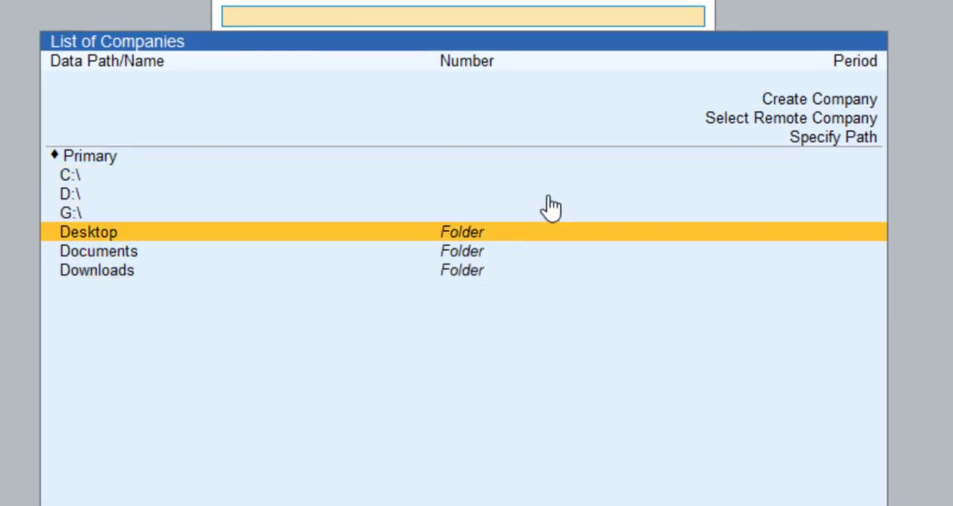
key("Down")
key("Down")
key("Up")
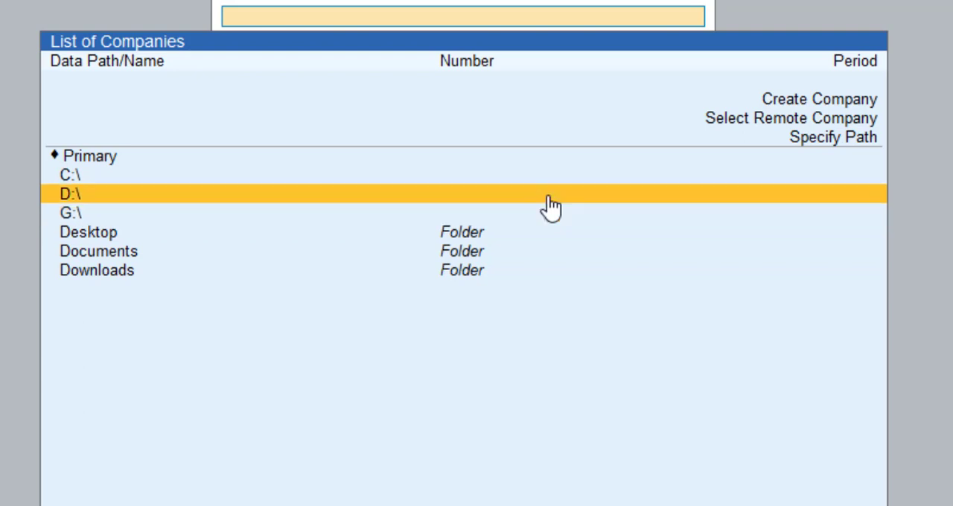
key("Down")
key("Down")
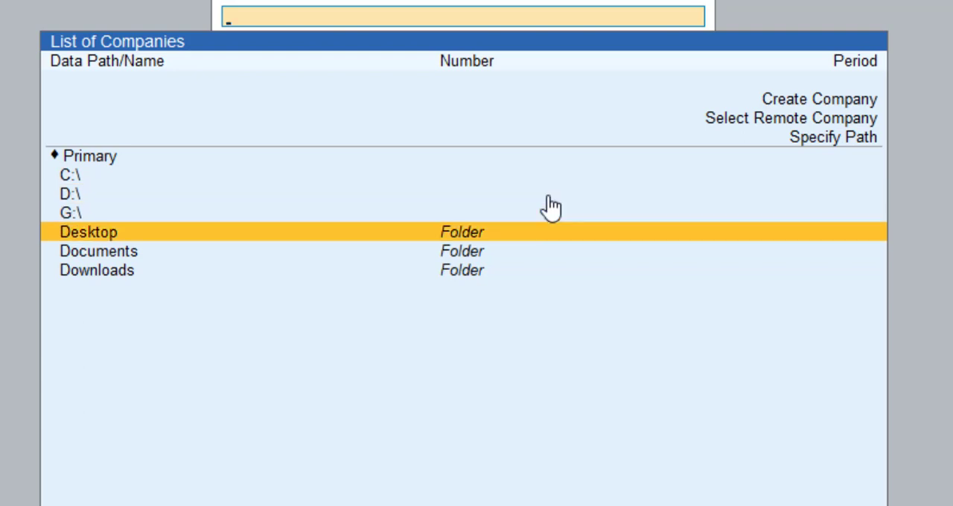
- Browse from the Desktop folder up through its parent folders to the list of drives
key("Return")
key("Up")
key("Return")
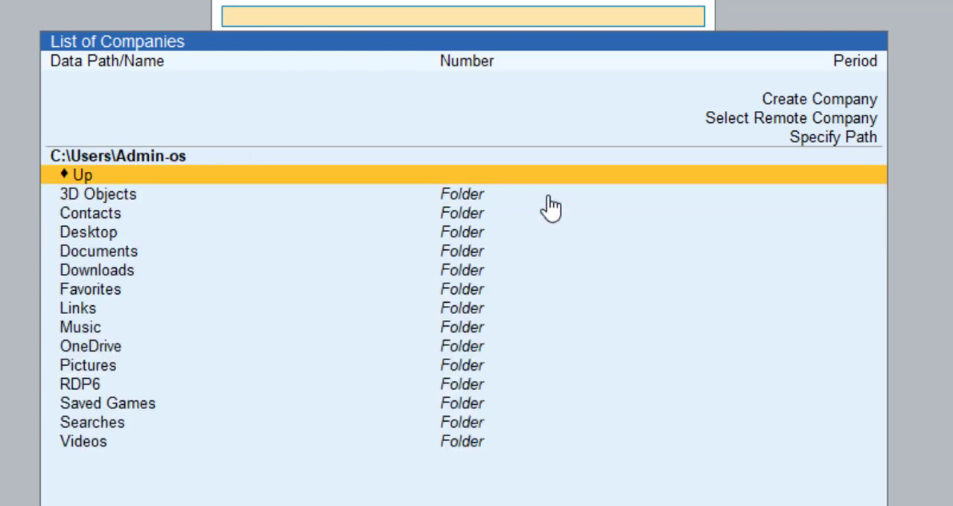
key("Down")
key("Down")
key("Down")
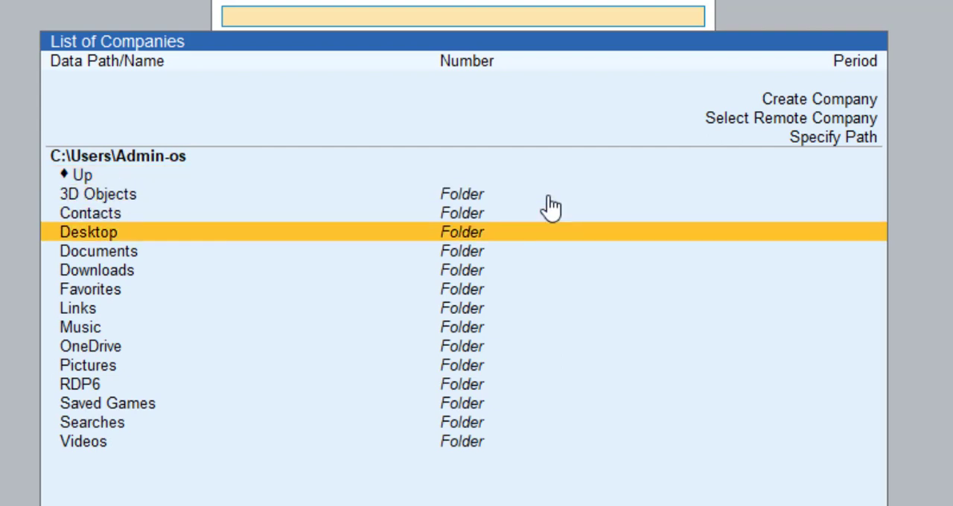
key("Down")
left_click(551, 208)
key("Up")
key("Up")
key("Return")
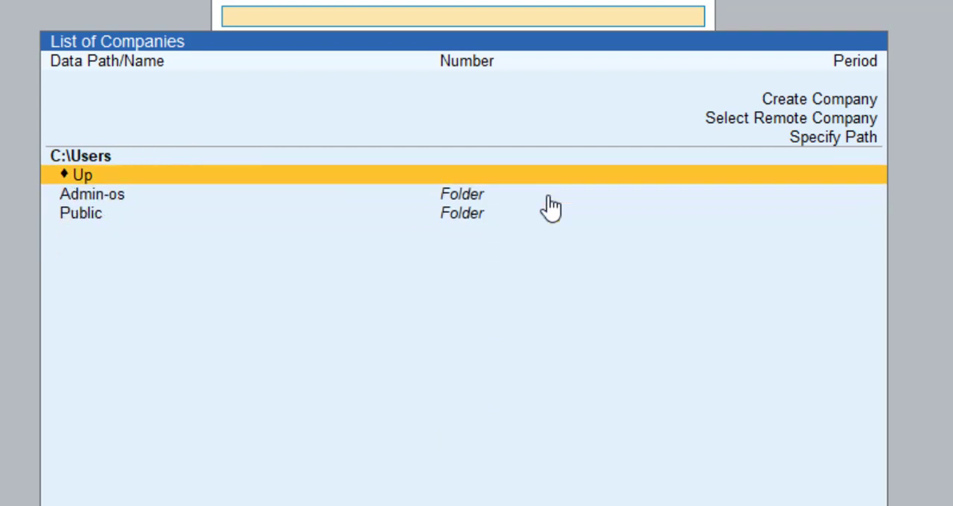
key("Return")
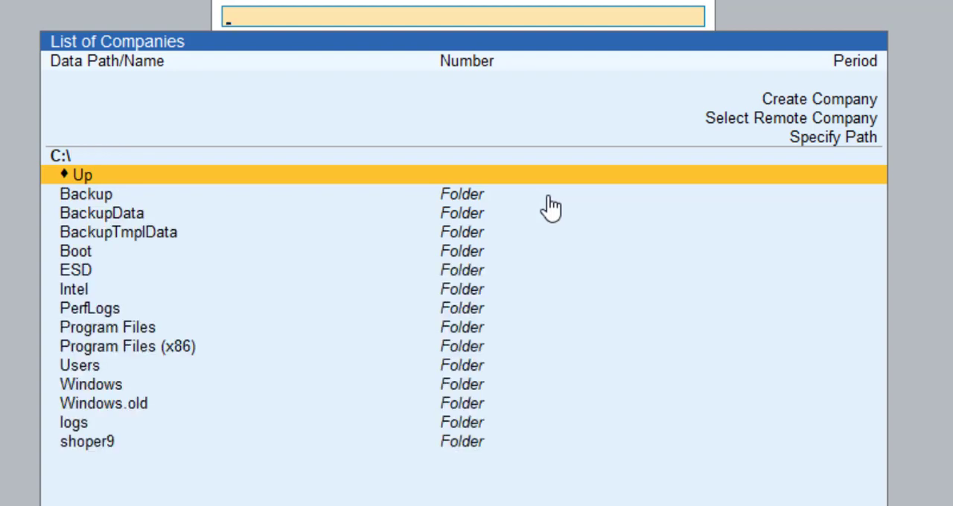
key("Return")
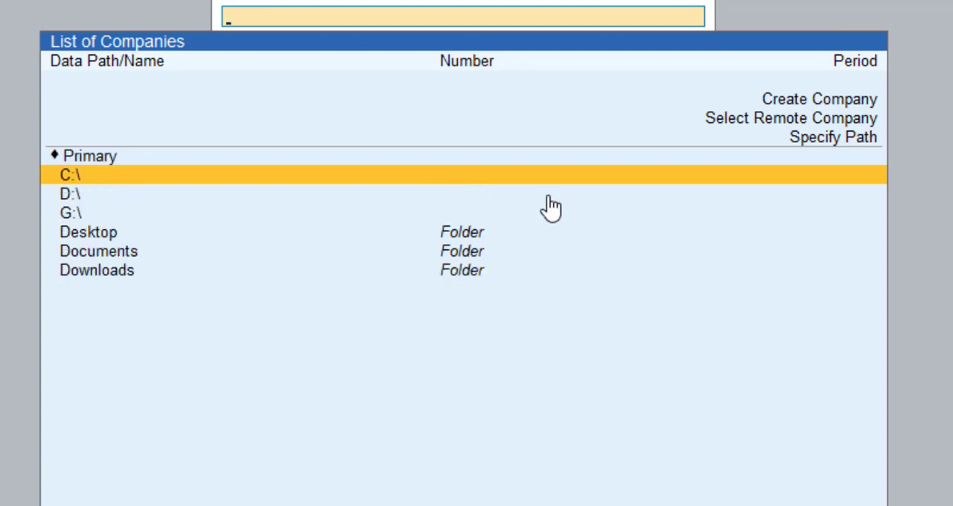
- Start creating a new company from the company list
key("Up")
key("Up")
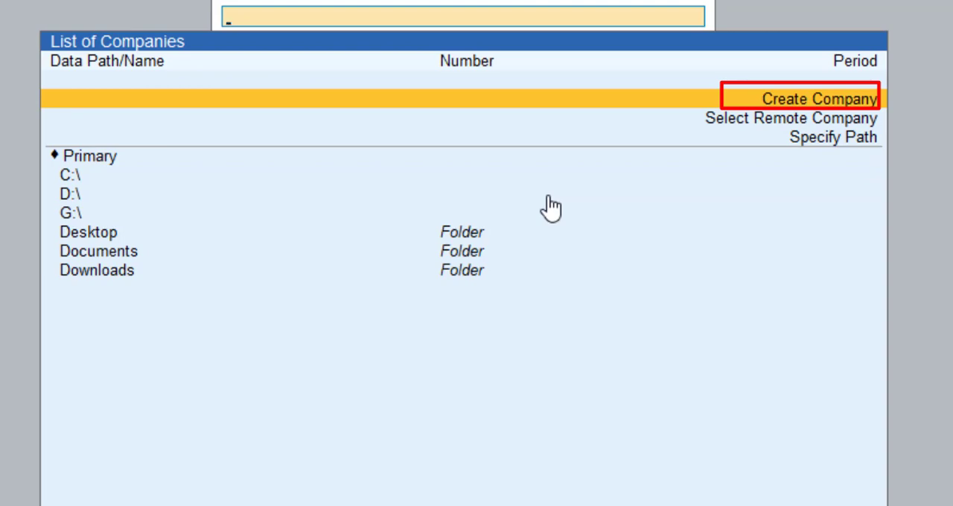
key("Return")
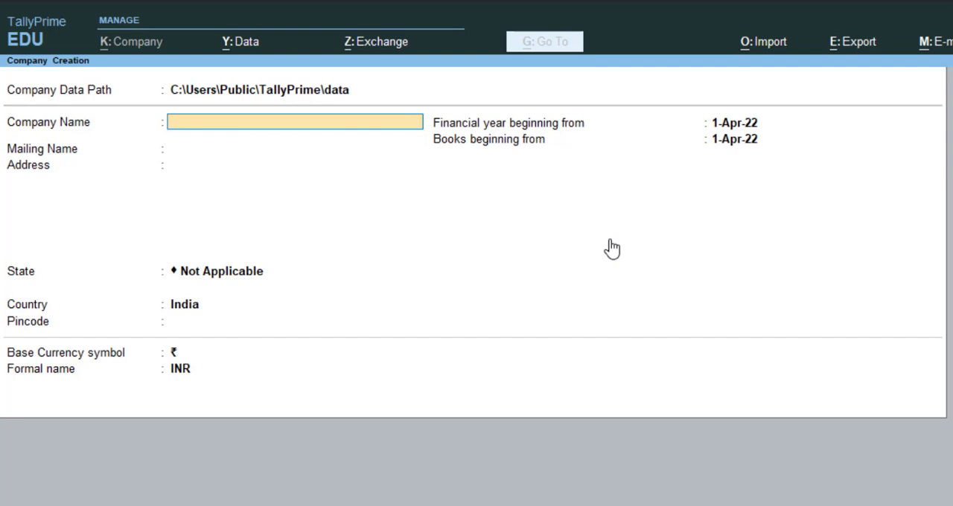
- Go to the Company Data Path field and view the company data path setting in Data Path Configuration
key("BackSpace")
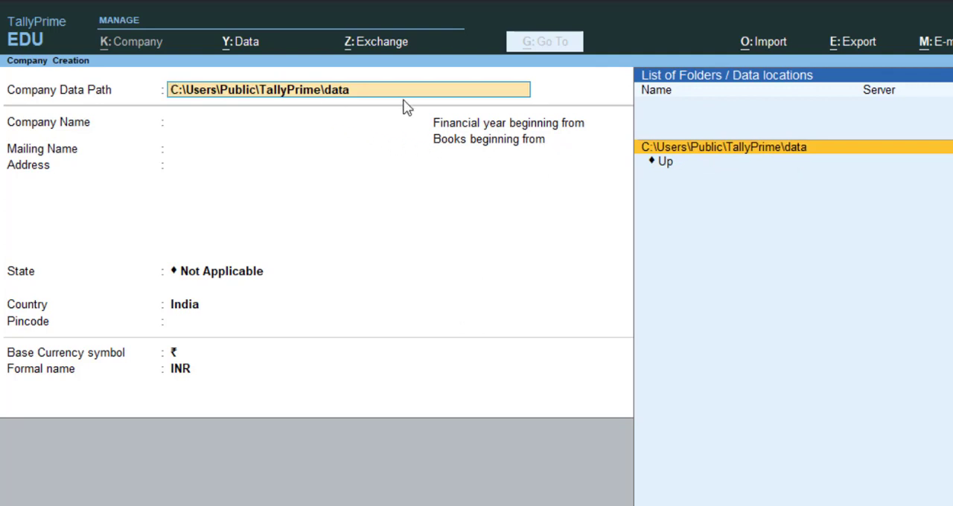
left_click(253, 54)
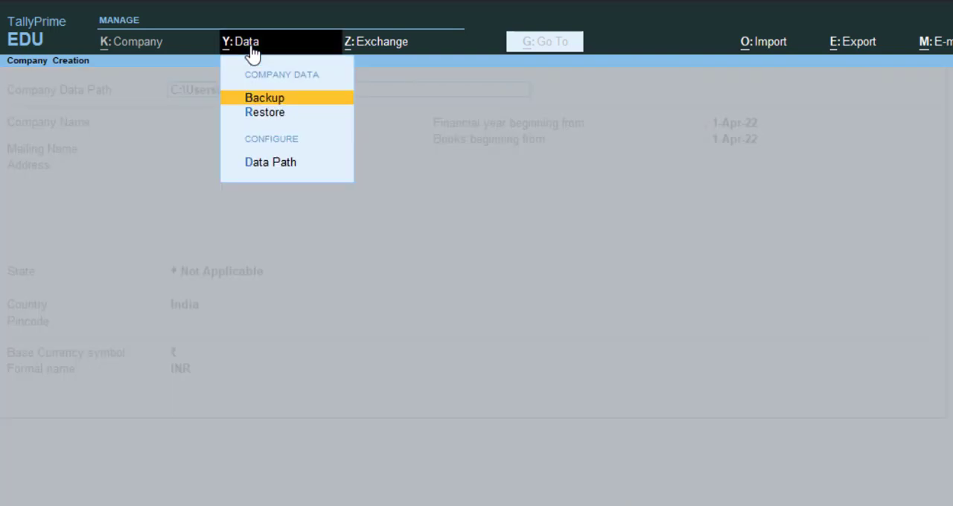
left_click(277, 165)
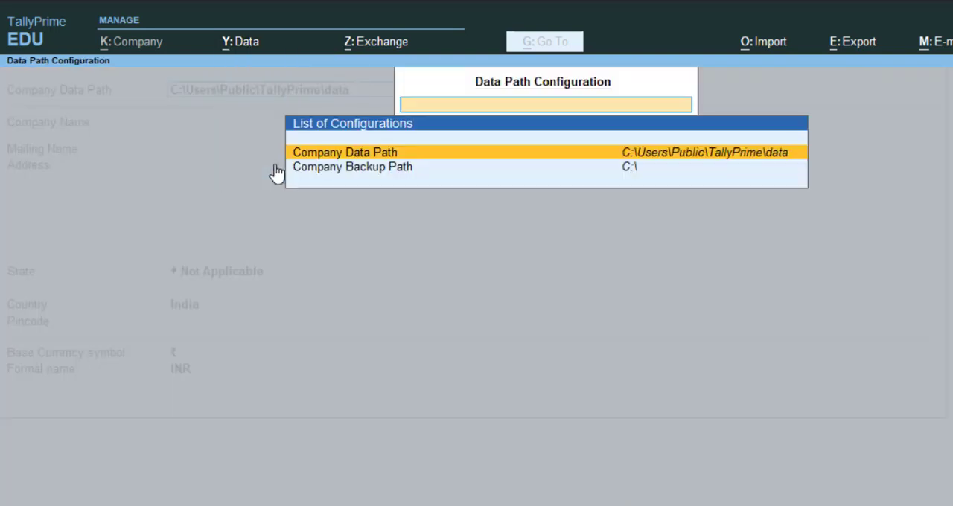
left_click(437, 155)
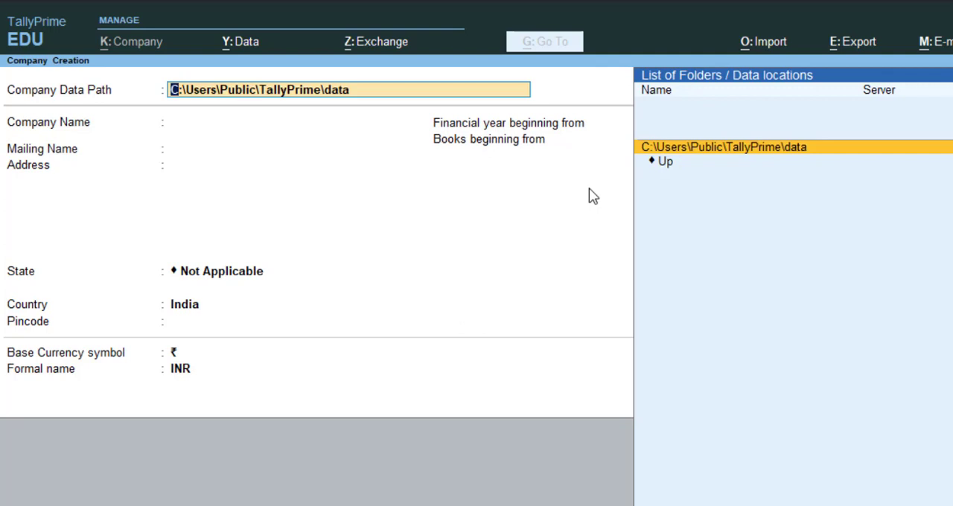
- Look through the drive locations for the Company Data Path and accept C:\Users\Public\TallyPrime\data
key("Up")
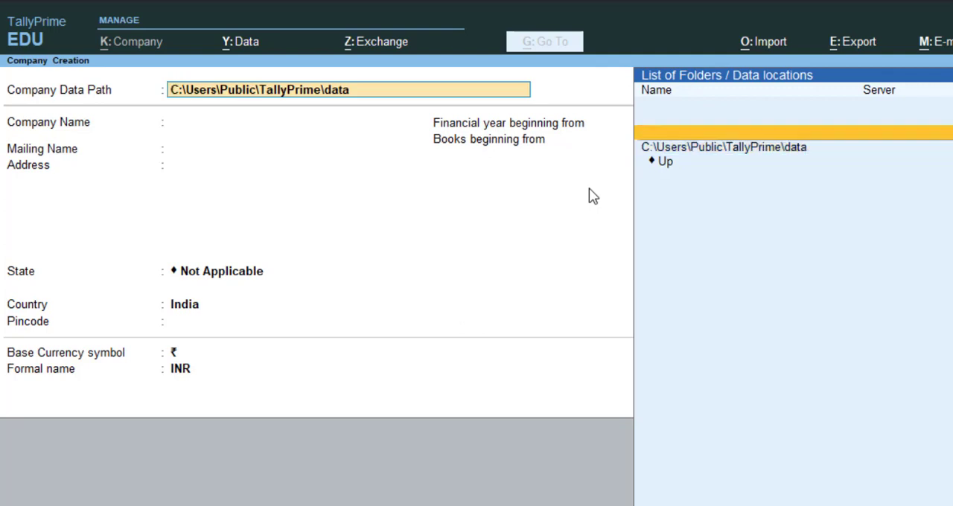
key("BackSpace")
key("Up")
key("Up")
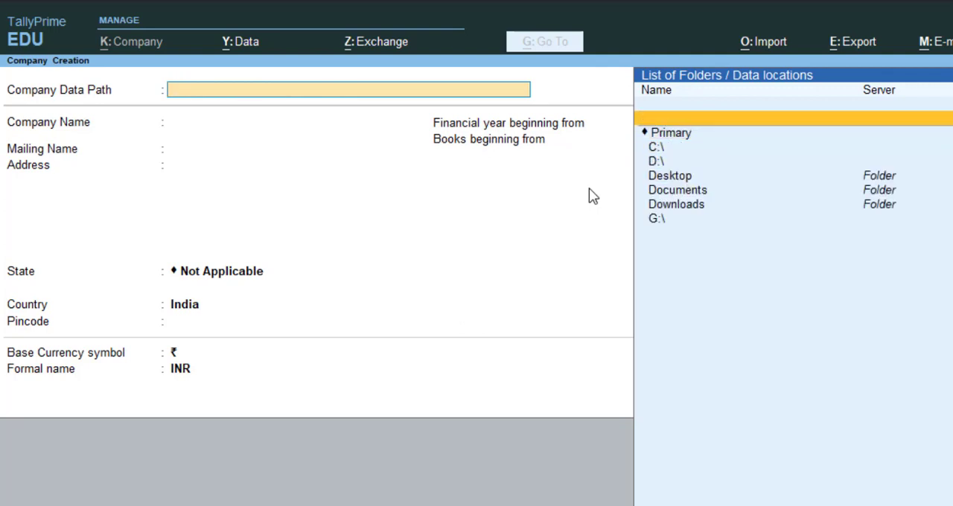
key("Down")
key("Return")
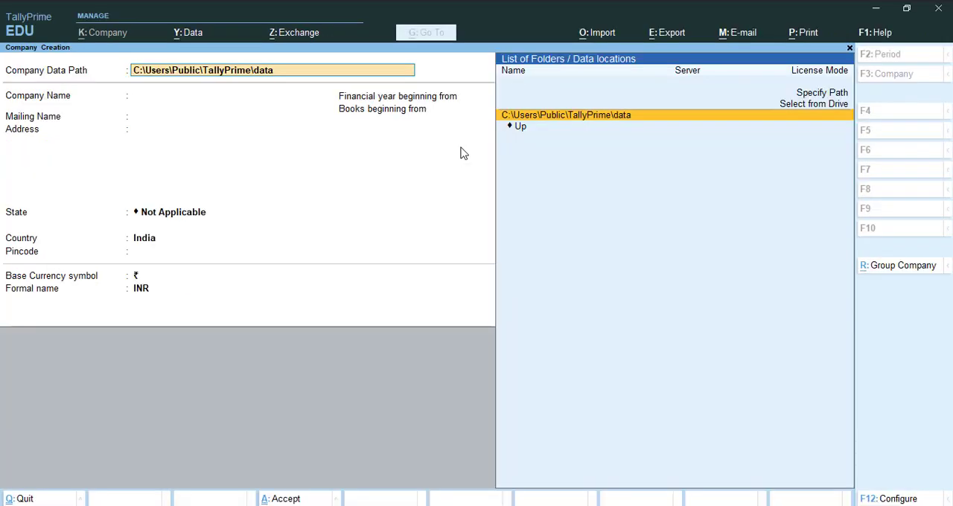
key("Return")
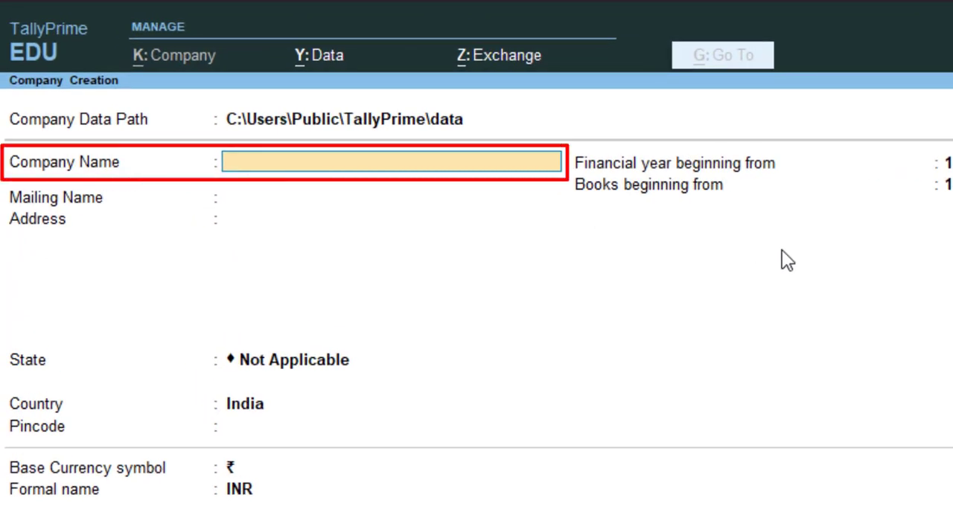
- Enter Abc Company Pvt.Ltd as the company name and let the mailing name take the same text
type("Abc")
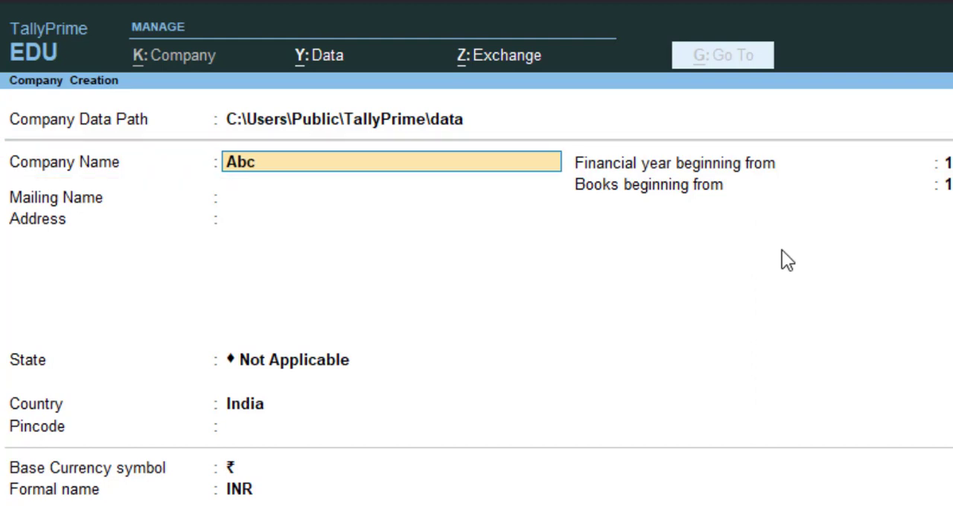
type(" Company Pvt.Ltd")
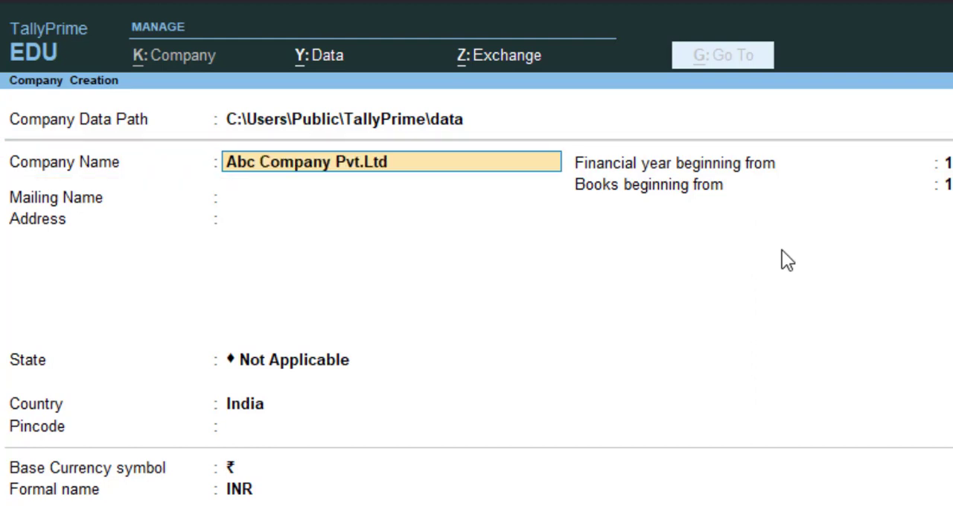
key("Return")
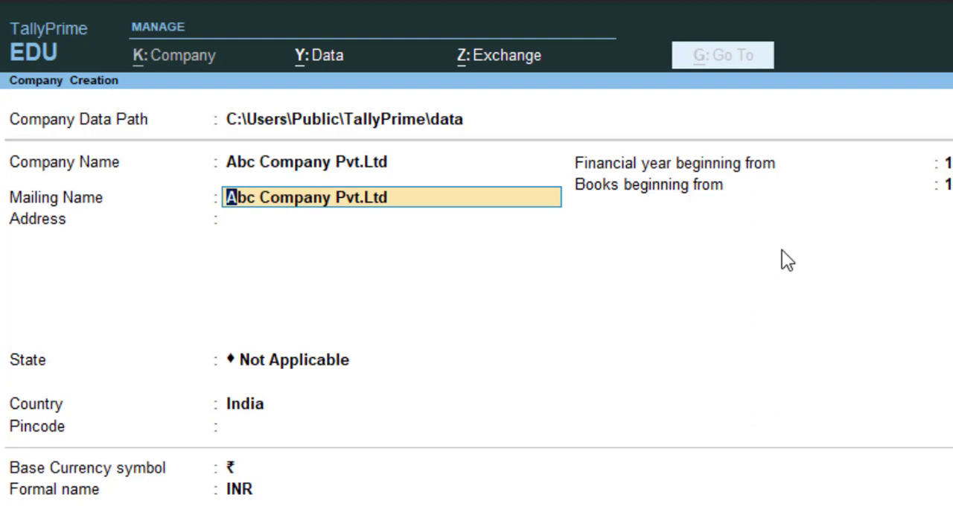
key("Up")
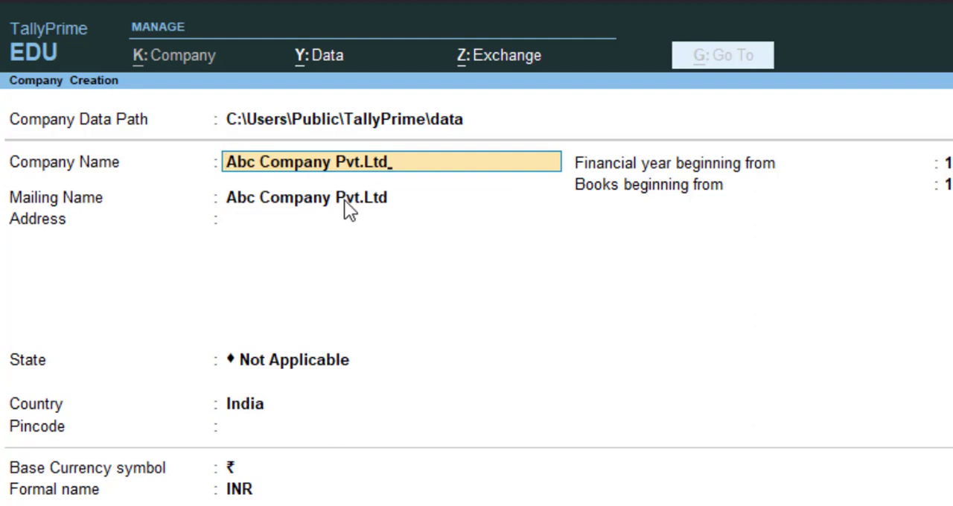
- Add (2022-23) to the end of the company name so it reads Abc Company Pvt.Ltd (2022-23)
key("End")
type("(2022")
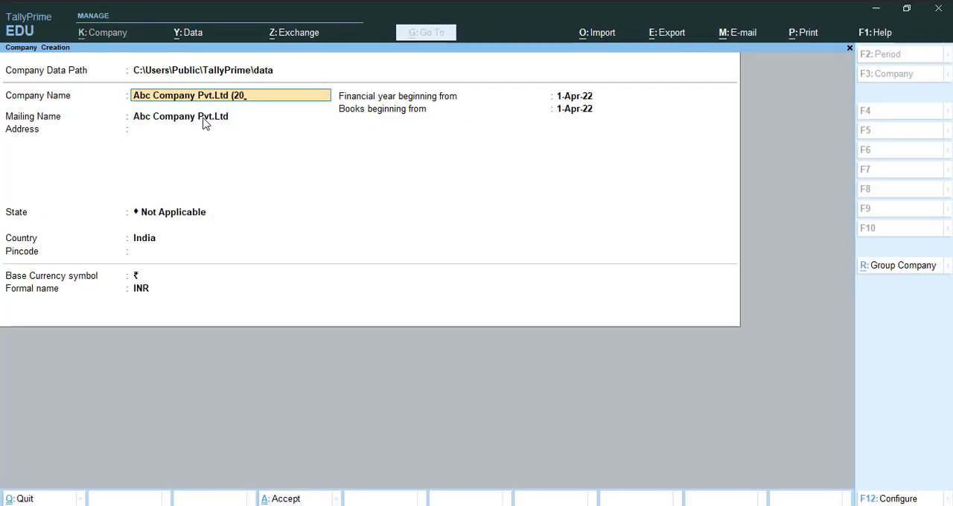
type("-23)")
key("Return")
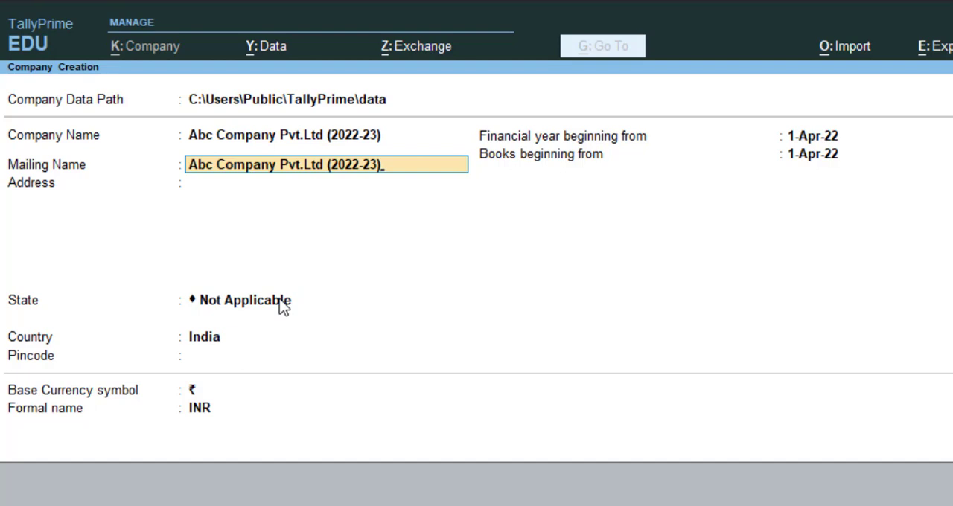
- Remove the (2022-23) suffix from the mailing name, leaving Abc Company Pvt.Ltd
key("BackSpace")
key("BackSpace")
key("BackSpace")
key("BackSpace")
key("BackSpace")
key("BackSpace")
key("BackSpace")
key("BackSpace")
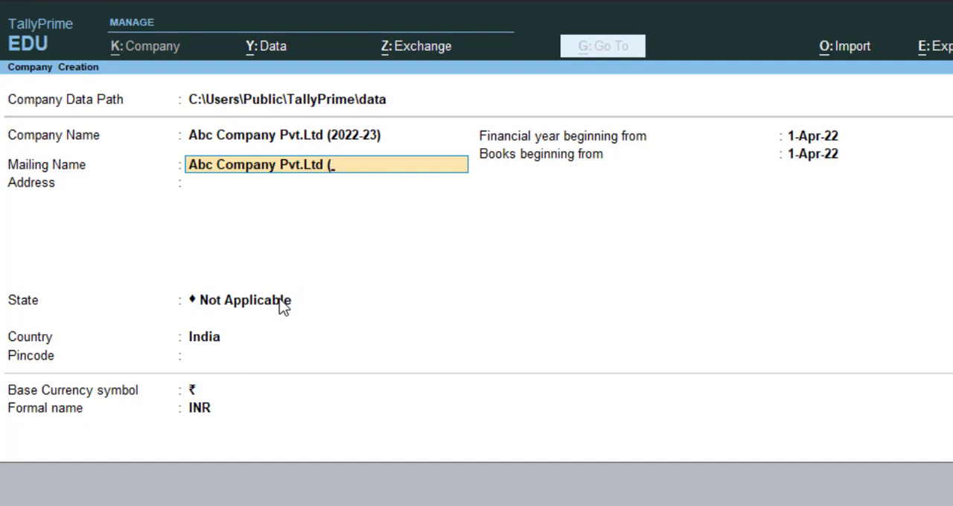
key("BackSpace")
key("Return")
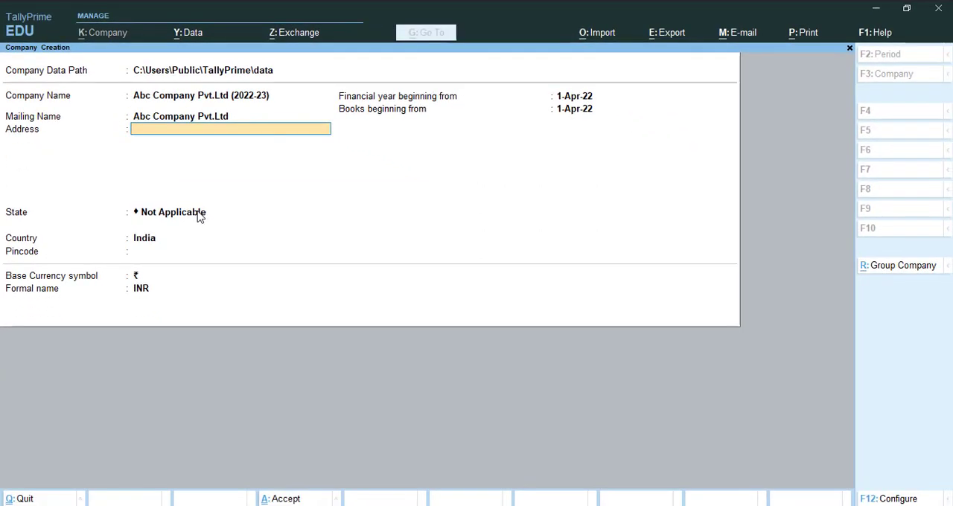
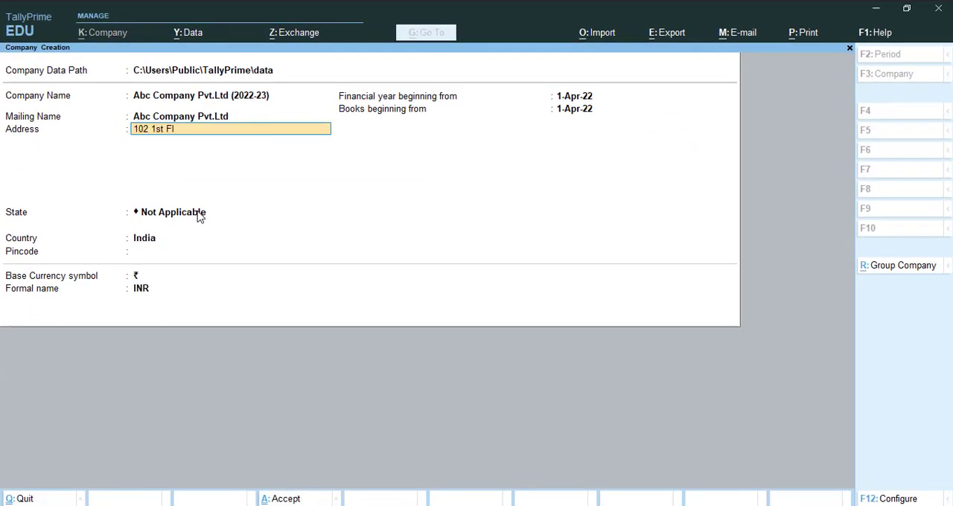
- Enter the company's street address on a single address line and leave the second line blank
key("Return")
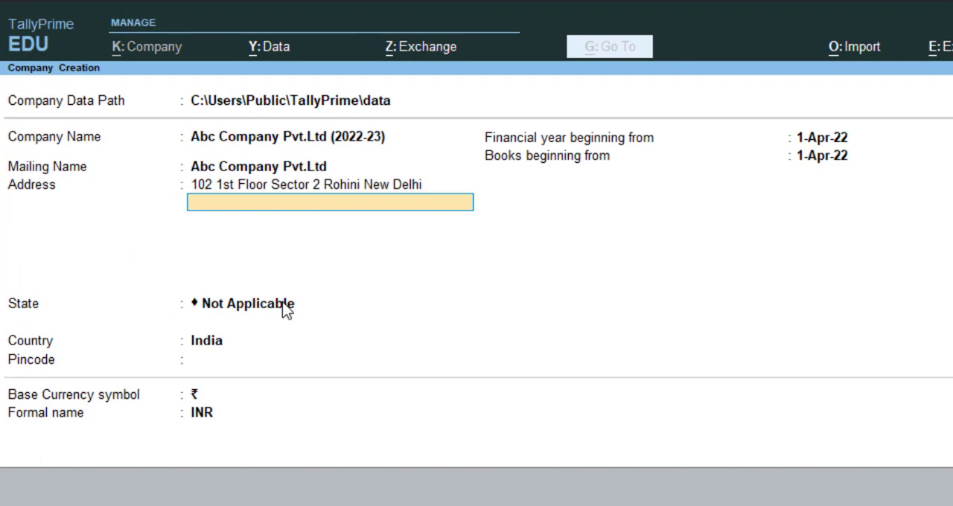
key("Return")
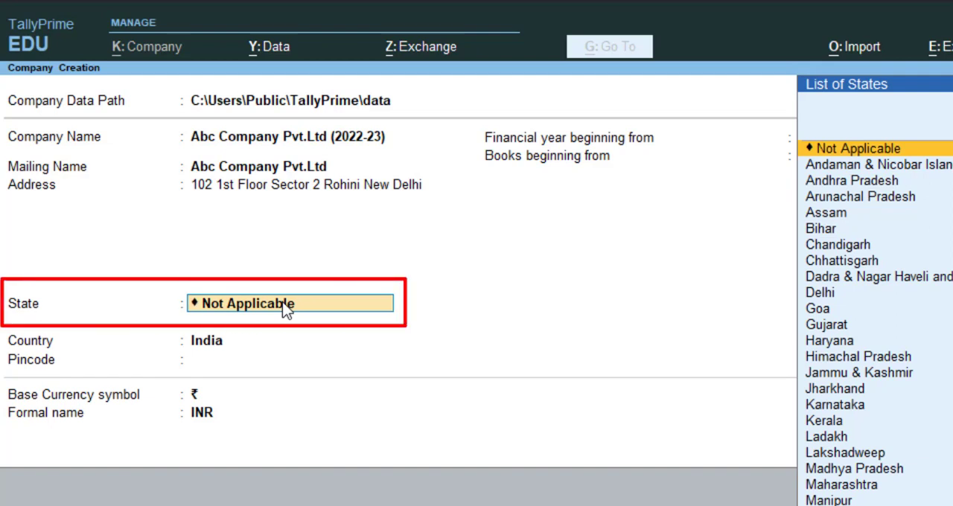
- Choose Delhi as the company's state, keep India as the country, and enter the pincode
type("Del")
key("Return")
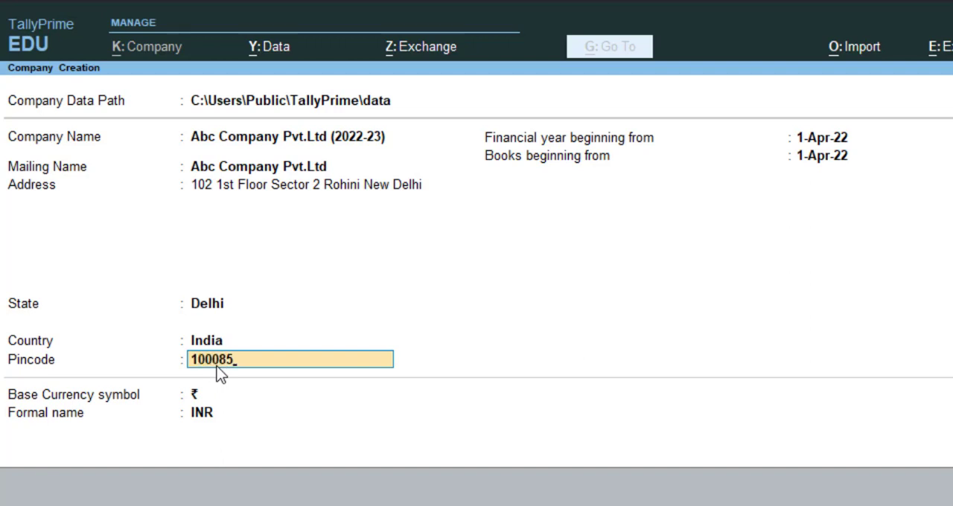
key("Return")
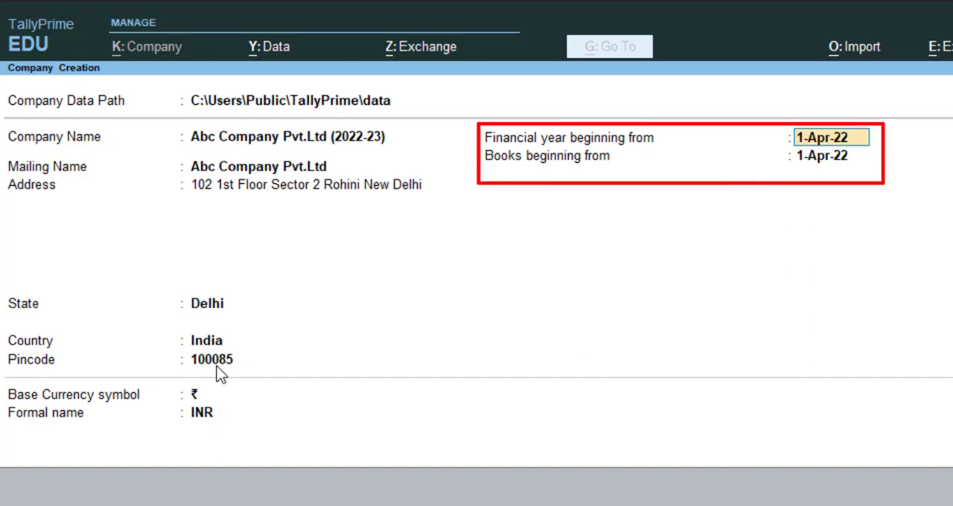
- Keep 1-Apr-22 as the financial year start and set the books beginning date to 1-May-22
key("Return")
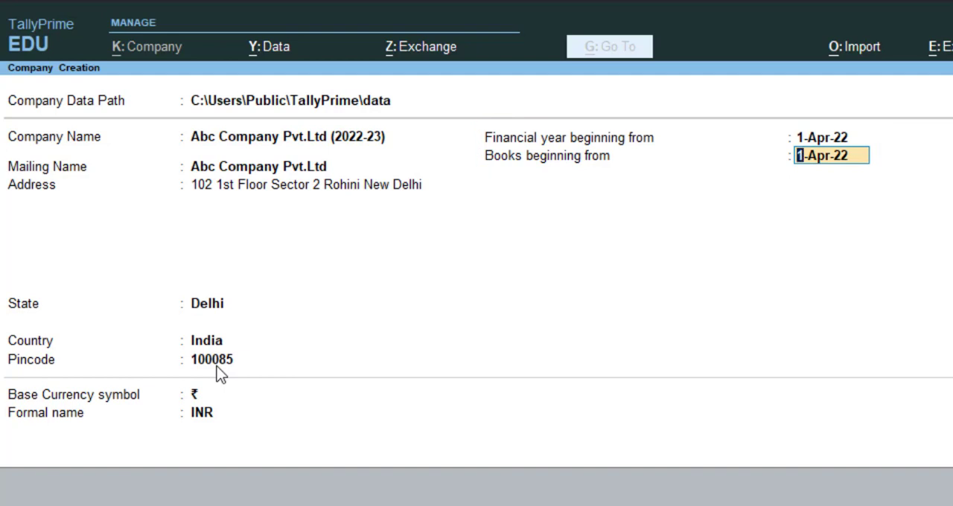
key("BackSpace")
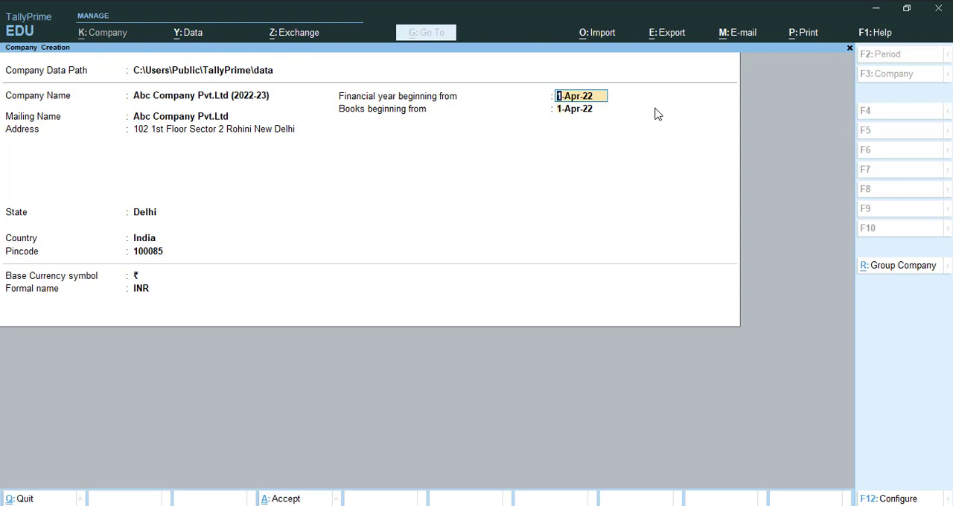
key("Return")
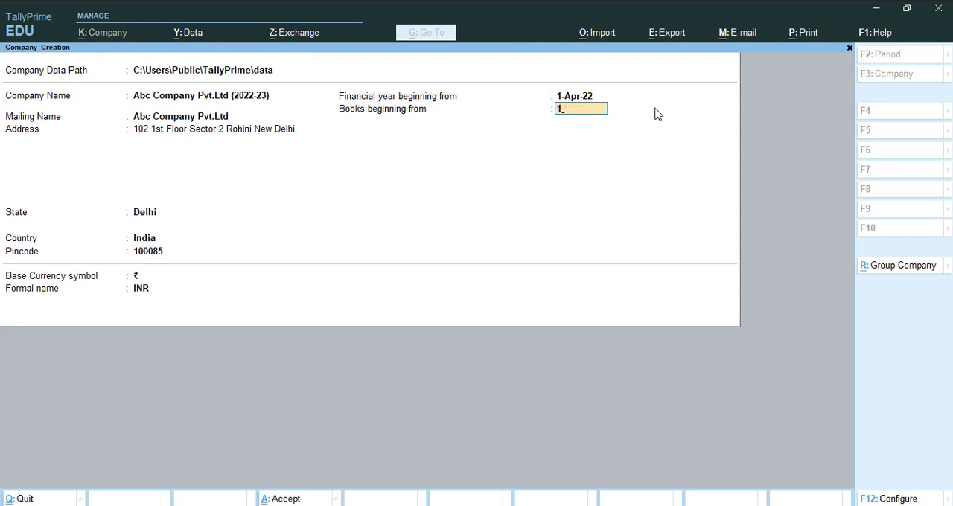
type("may22")
key("Return")
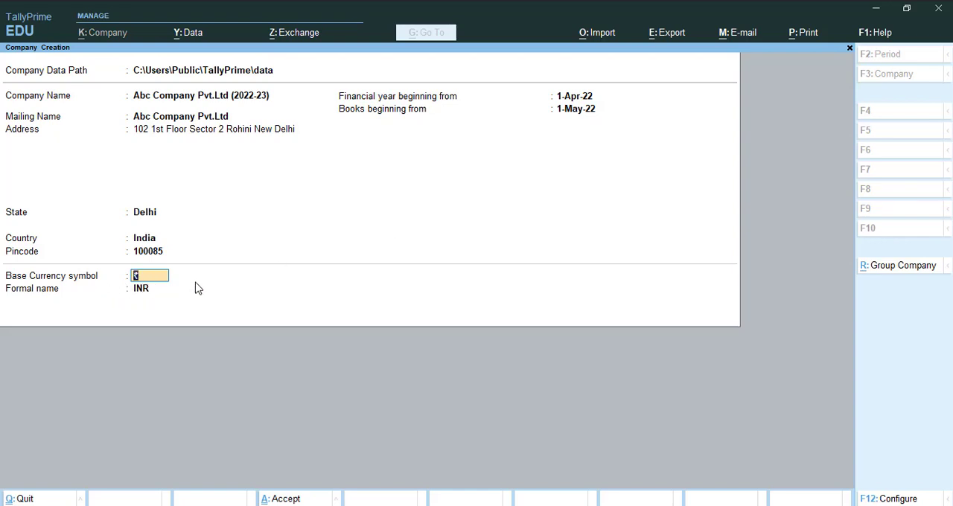
- Configure company creation with Yes for contact details, Edit Log applicability, TallyVault password, User Access Control and additional base currency details
key("Return")
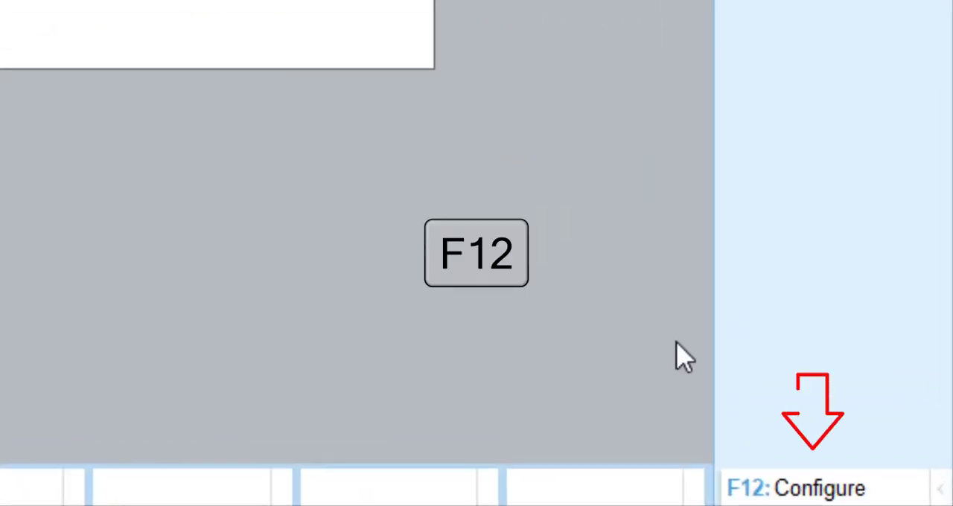
left_click(783, 485)
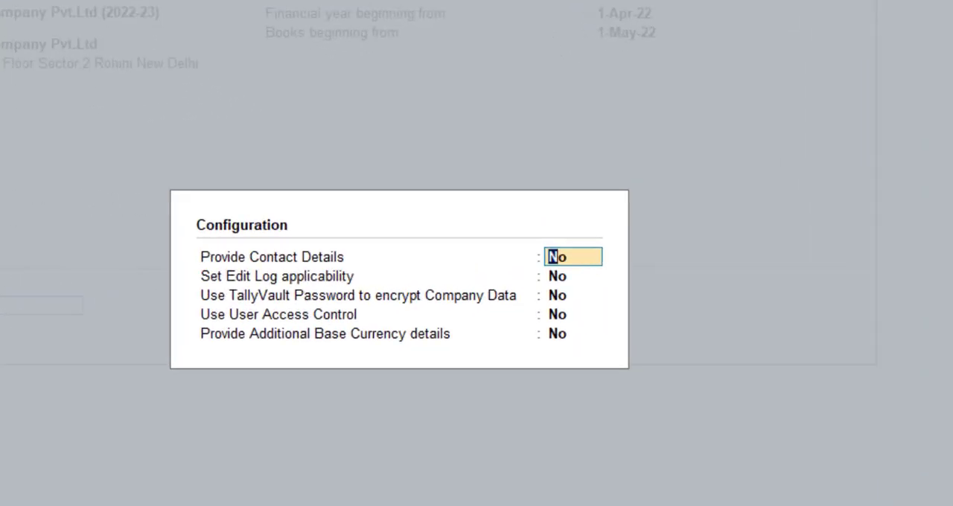
type("y")
key("Return")
type("y")
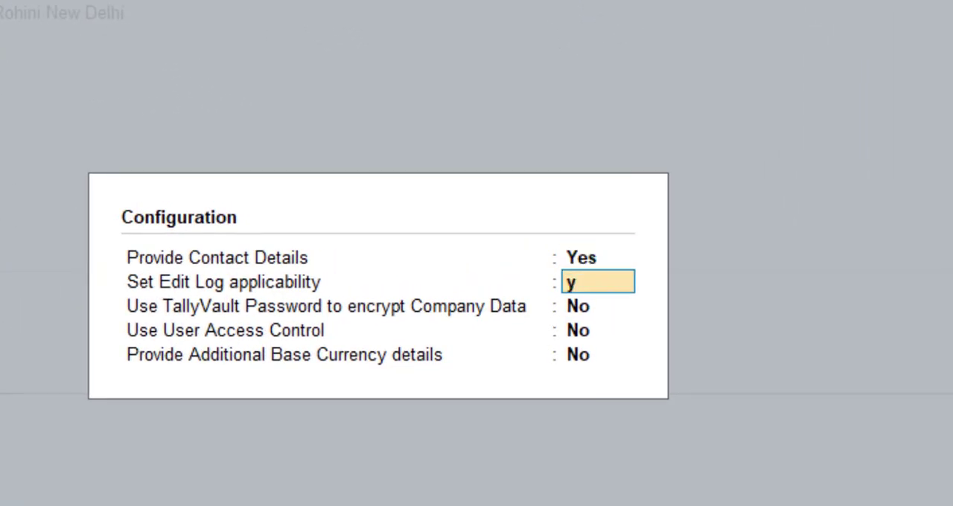
key("Return")
type("y")
key("Return")
type("y")
key("Return")
type("y")
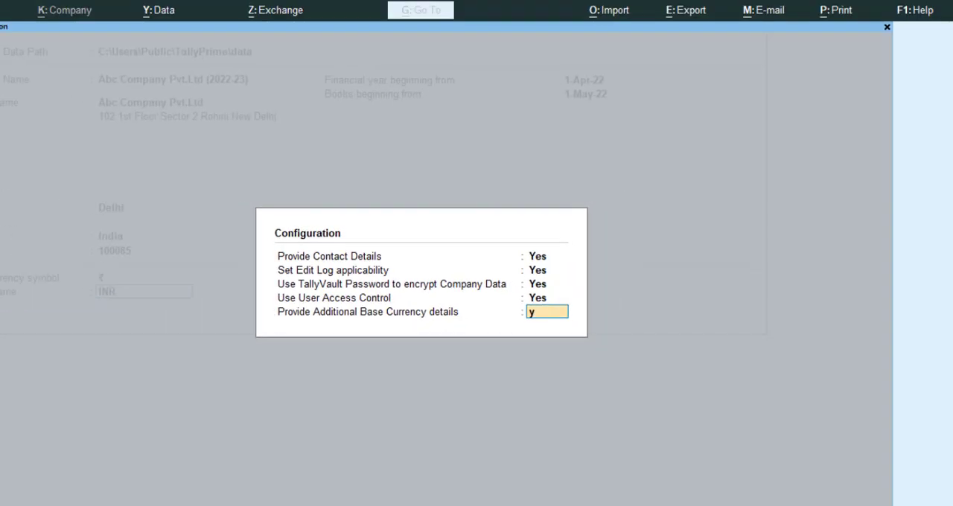
key("Return")
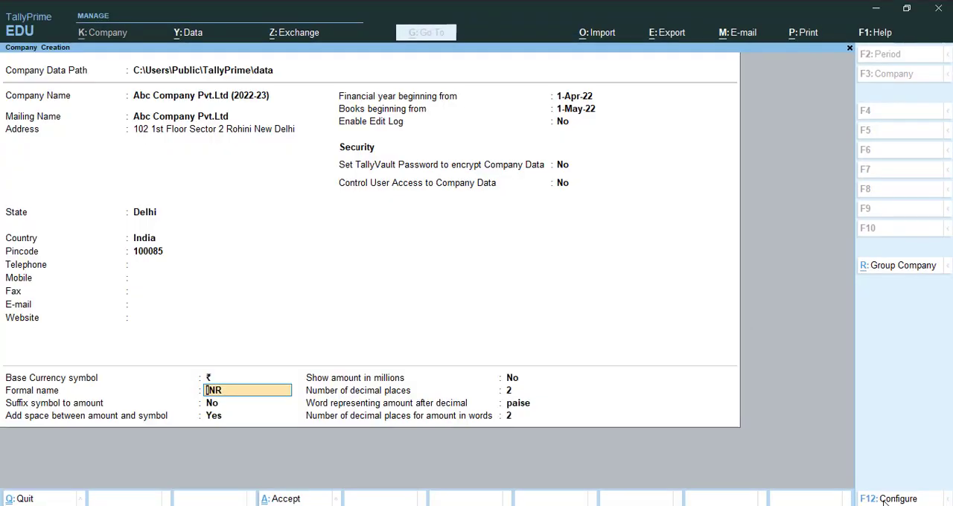
- Go back to the contact details and enter the company's telephone and mobile numbers
key("Up")
key("Up")
key("Up")
key("Up")
key("Up")
key("Up")
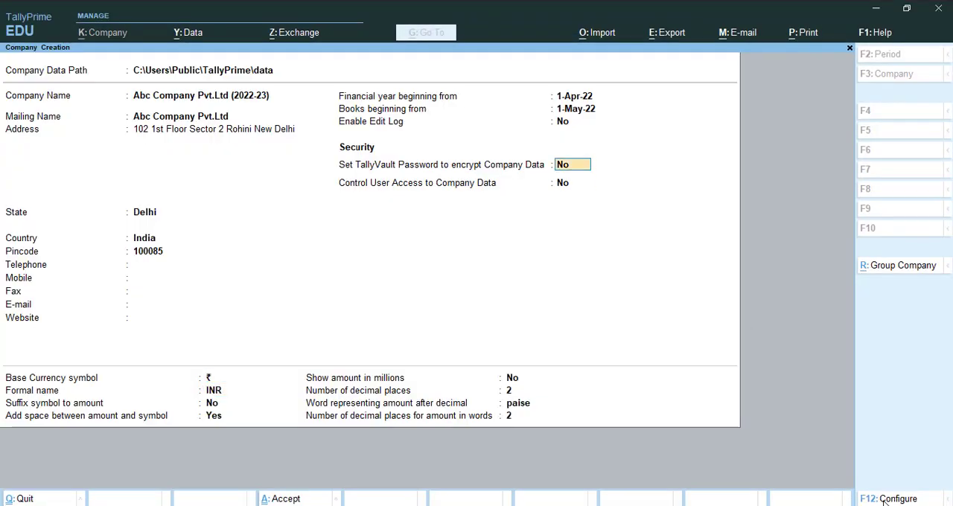
key("Up")
key("Up")
key("Up")
key("Up")
key("Up")
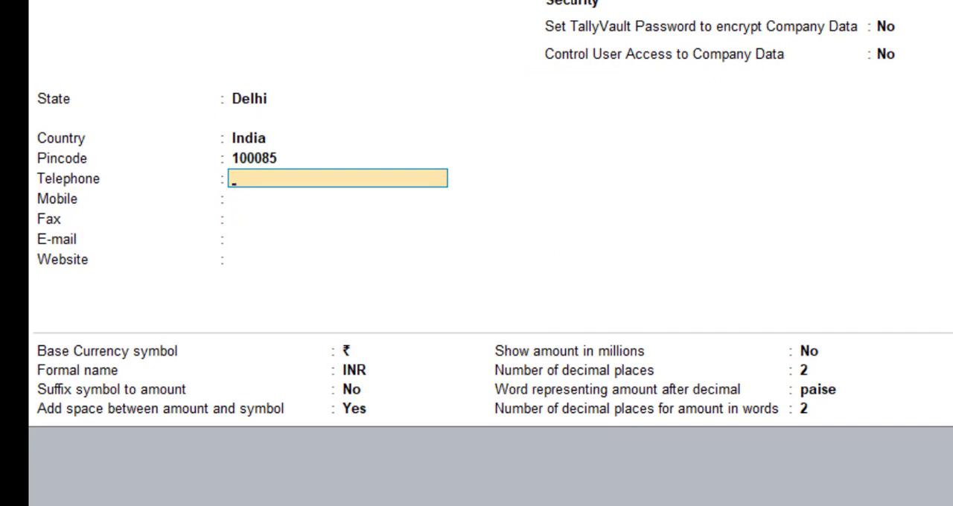
type("011")
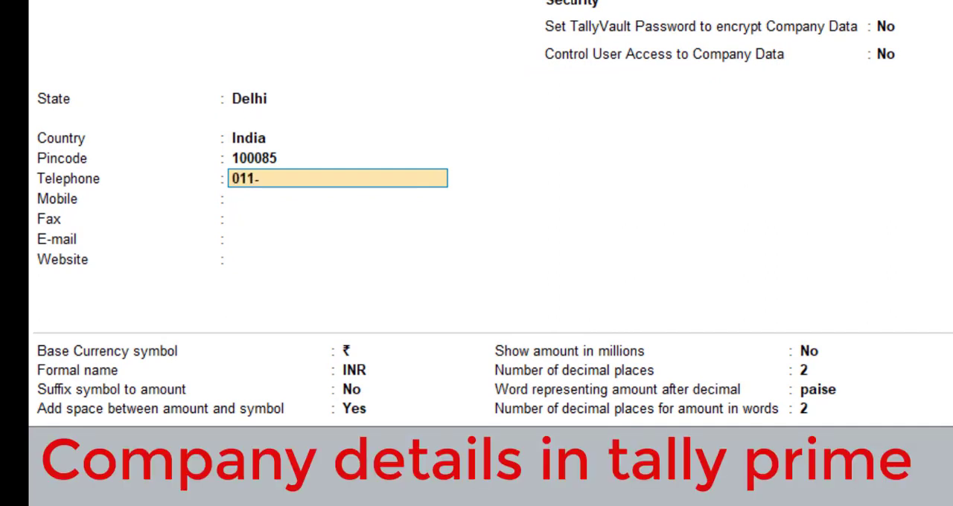
type("-1234556")
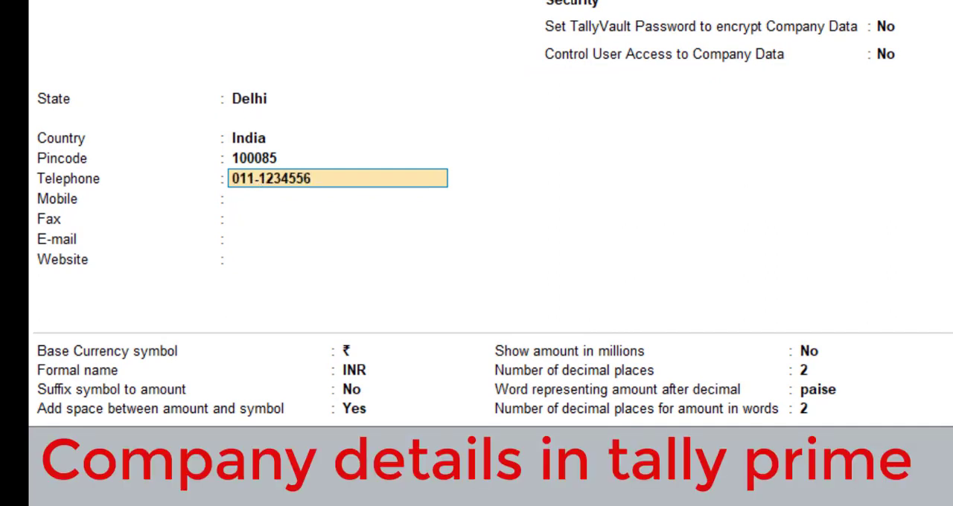
key("Return")
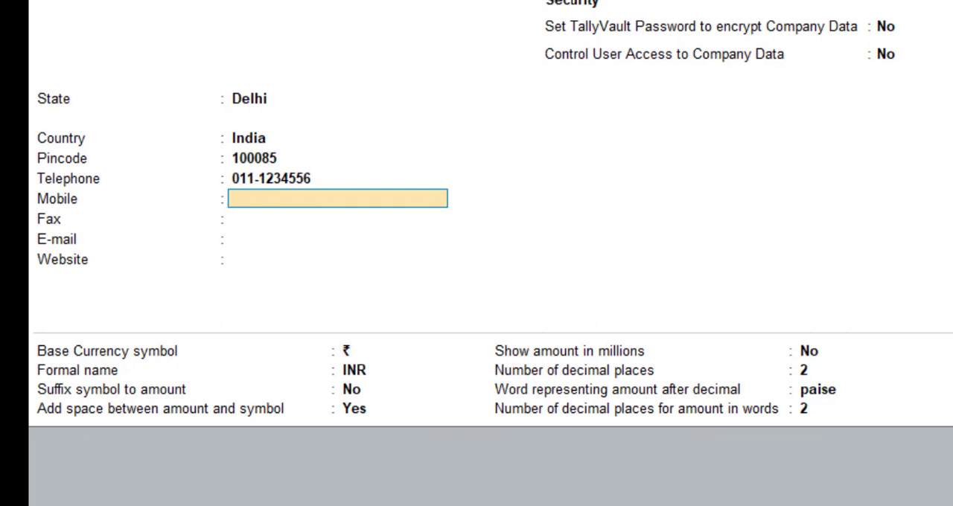
type("99999999")
key("Return")
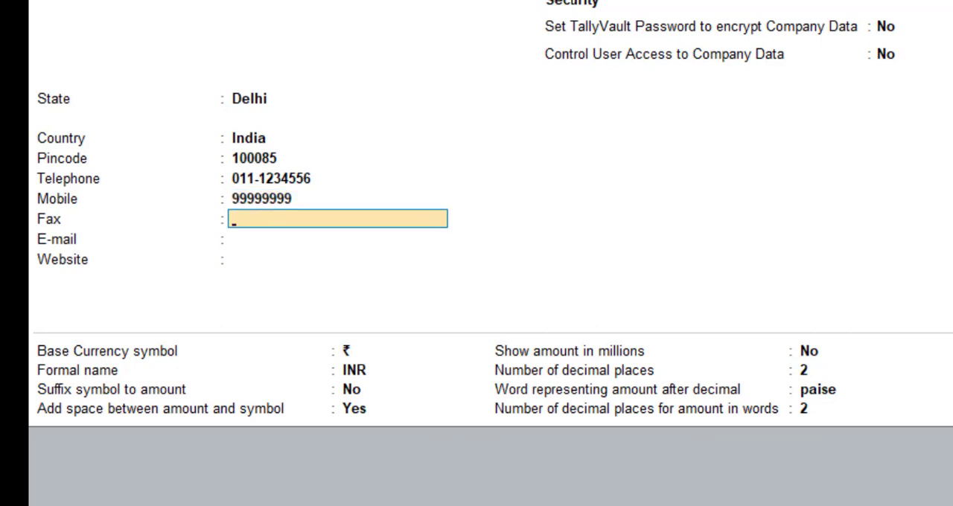
key("Return")
type("abc")
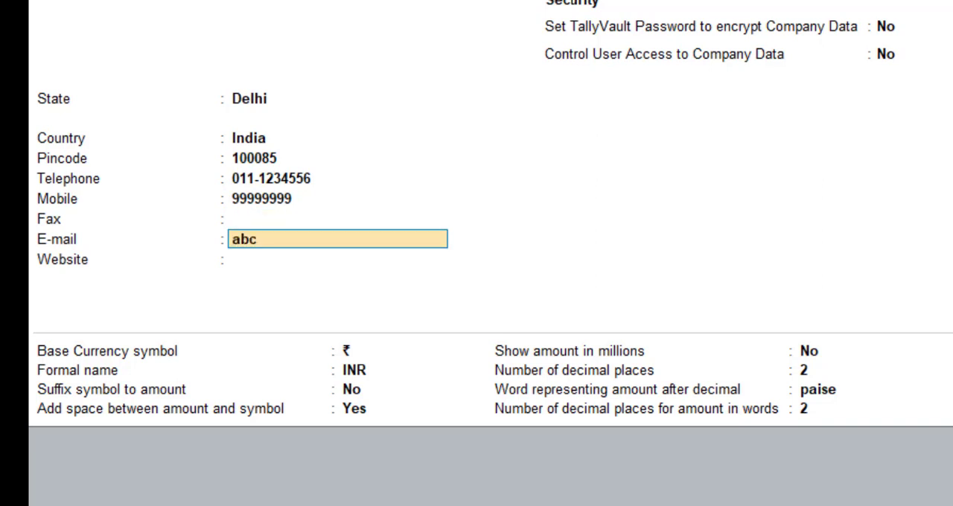
type("@gmail.com")
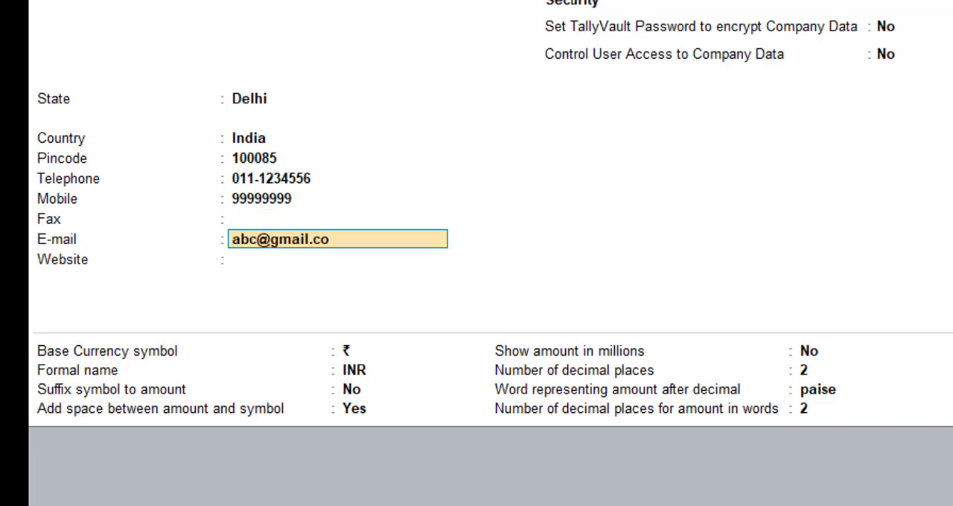
key("Return")
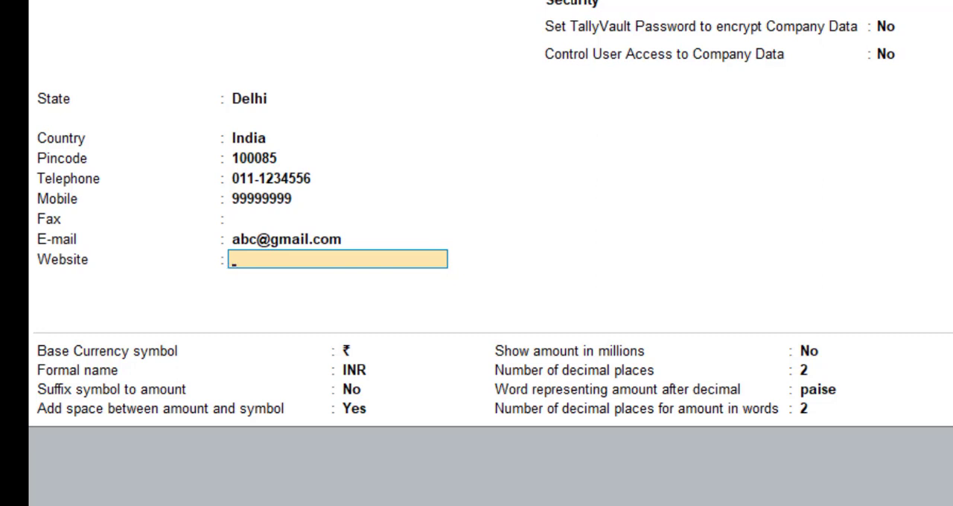
type("www.av")
key("BackSpace")
type("bc.com")
key("Return")
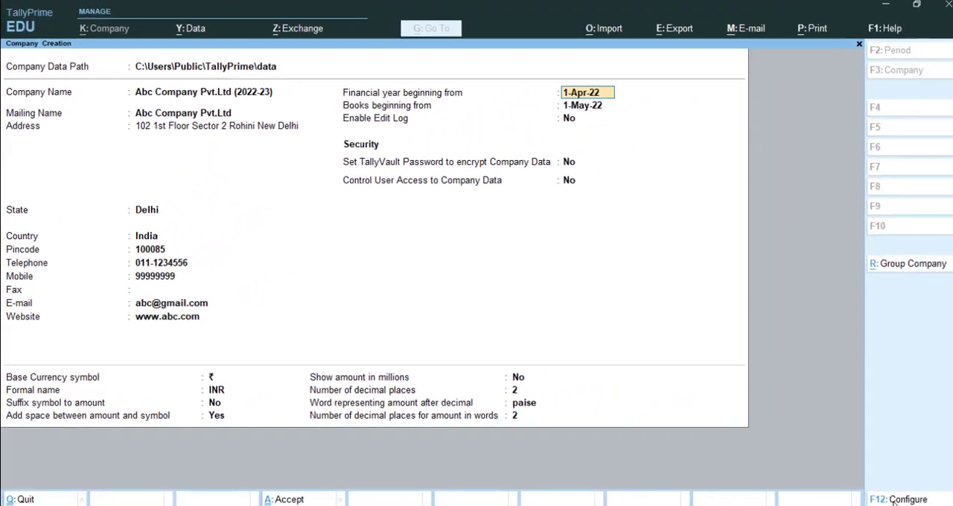
- Keep the financial year and books beginning dates and set Enable Edit Log to Yes
key("Return")
key("Return")
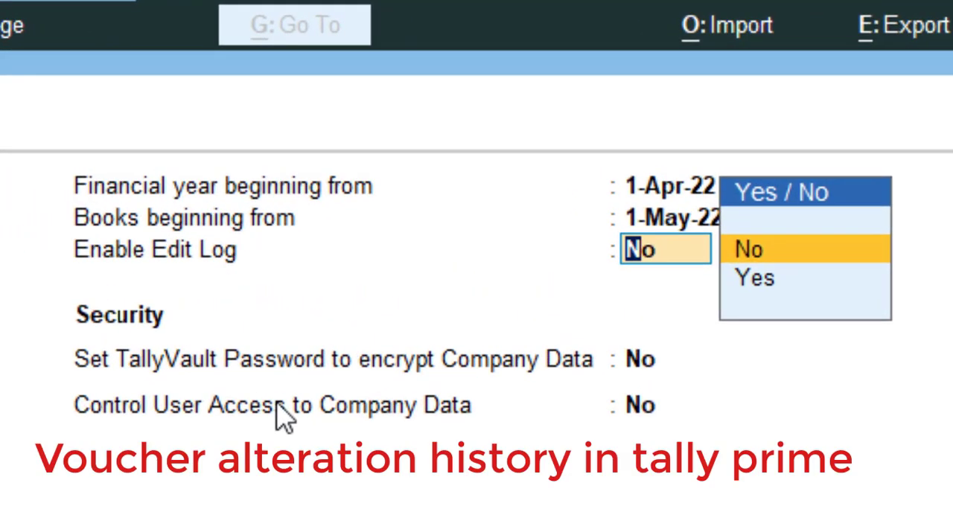
key("Down")
key("Return")
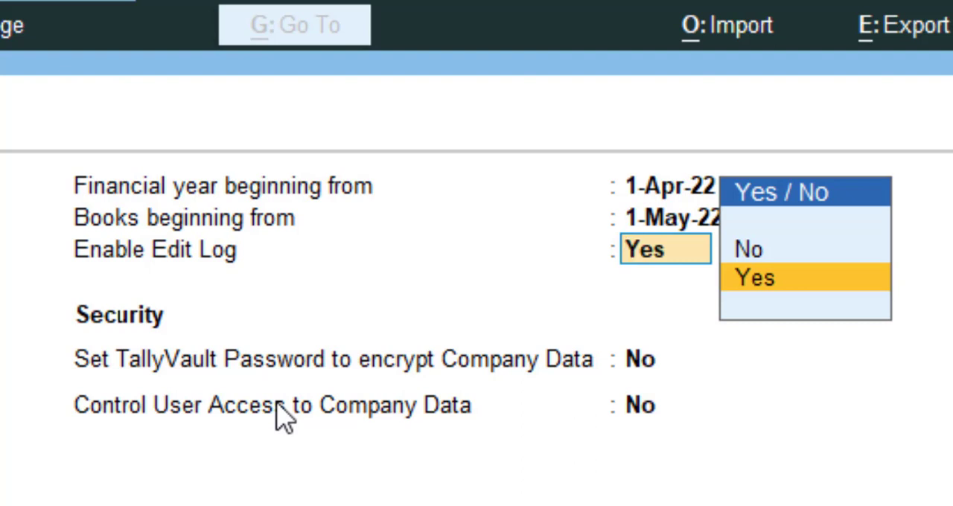
key("Return")
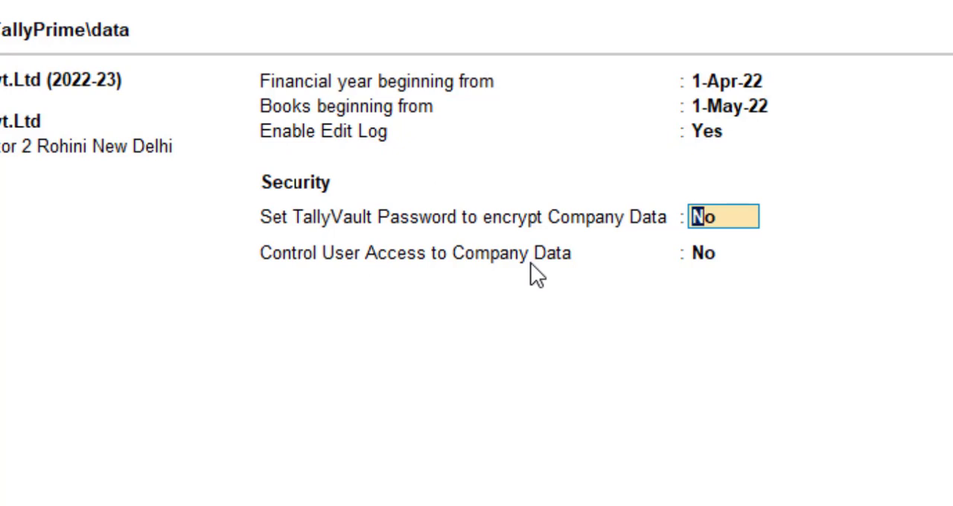
- Turn on TallyVault encryption of the company data, then enter and confirm the TallyVault password
type("y")
key("Return")
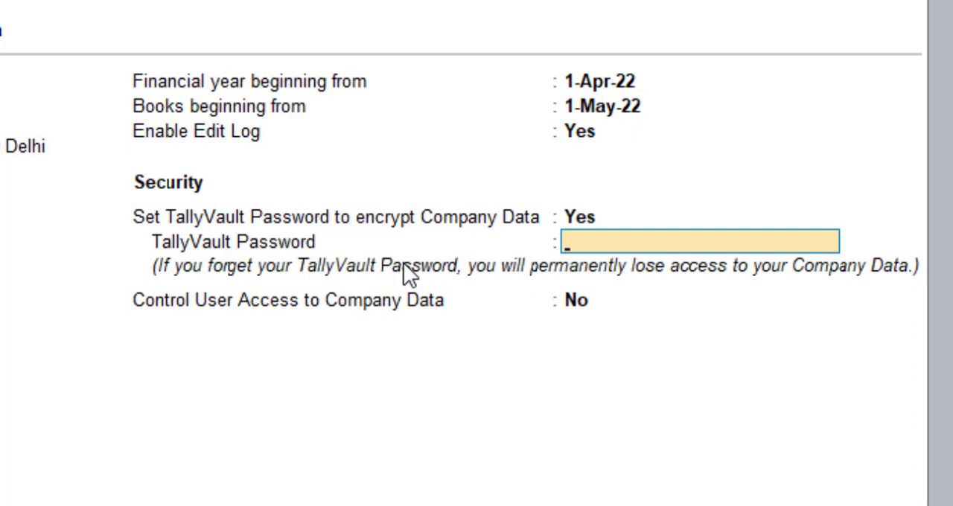
type("*****")
key("BackSpace")
key("BackSpace")
key("BackSpace")
key("BackSpace")
key("BackSpace")
type("*****")
key("Return")
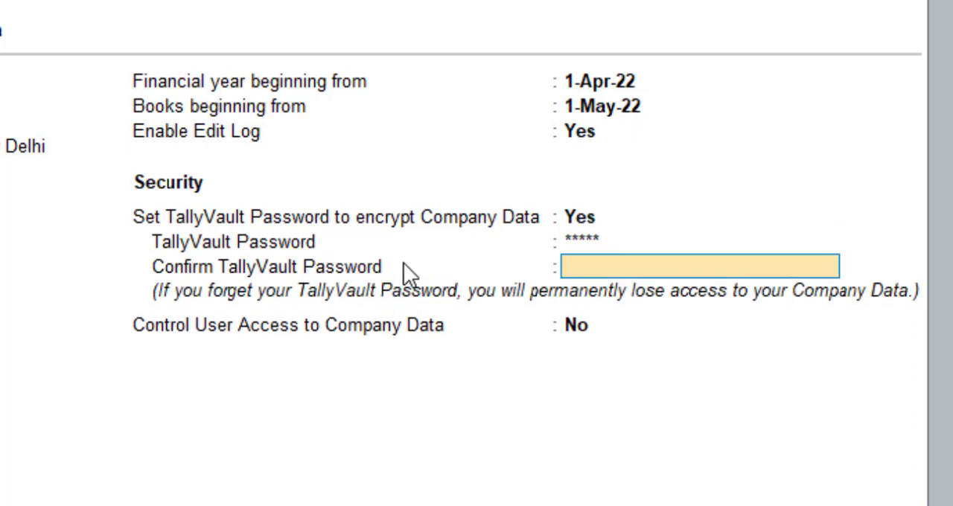
type("*****")
key("Return")
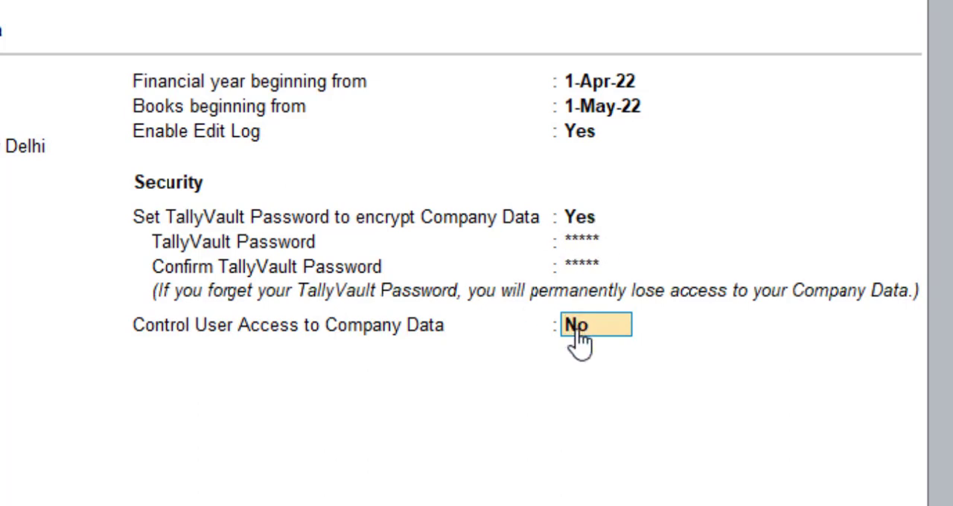
- Turn on Control User Access to Company Data with the administrator username admin, then enter and confirm the administrator password
type("y")
key("Return")
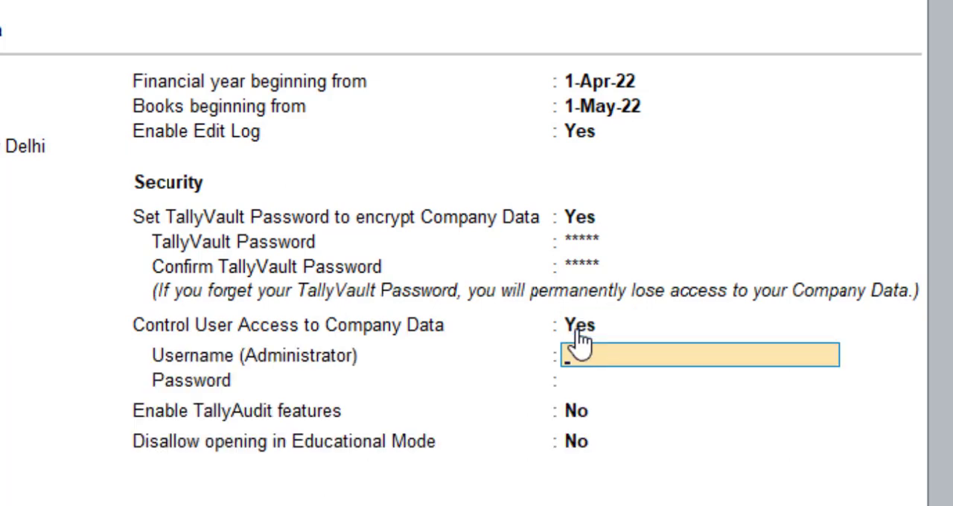
type("admin")
key("Return")
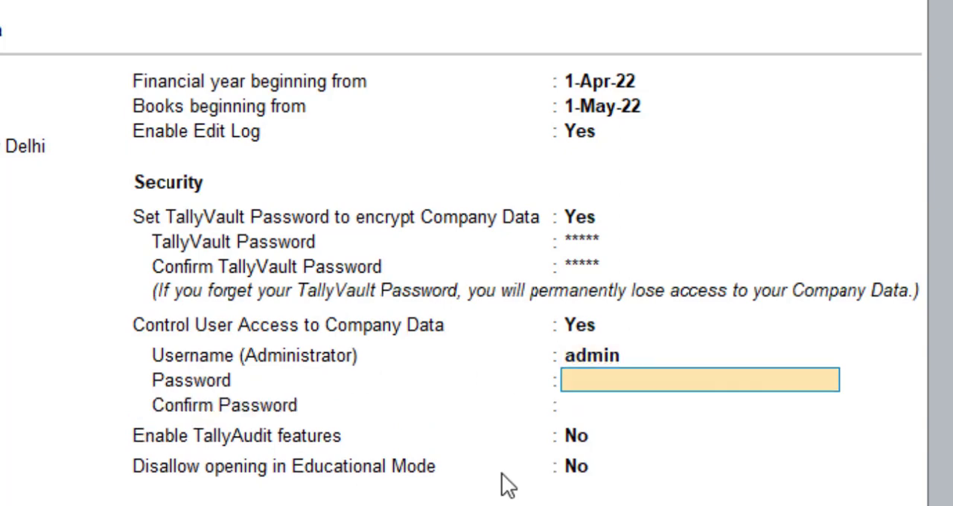
type("*****")
key("Return")
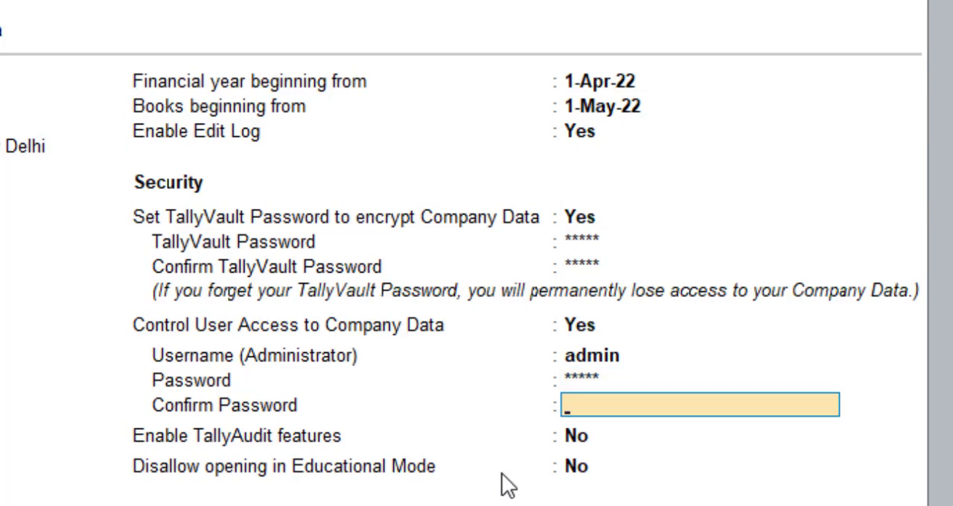
type("*****")
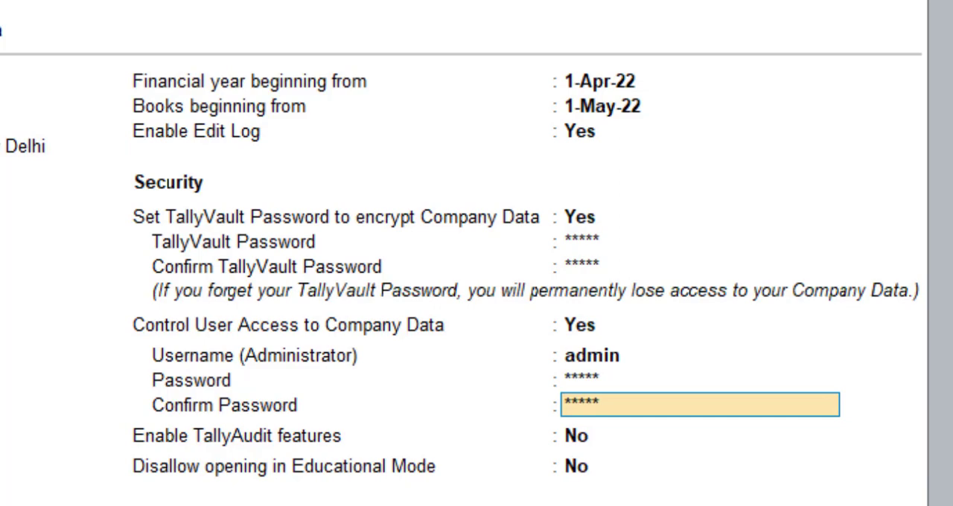
key("Return")
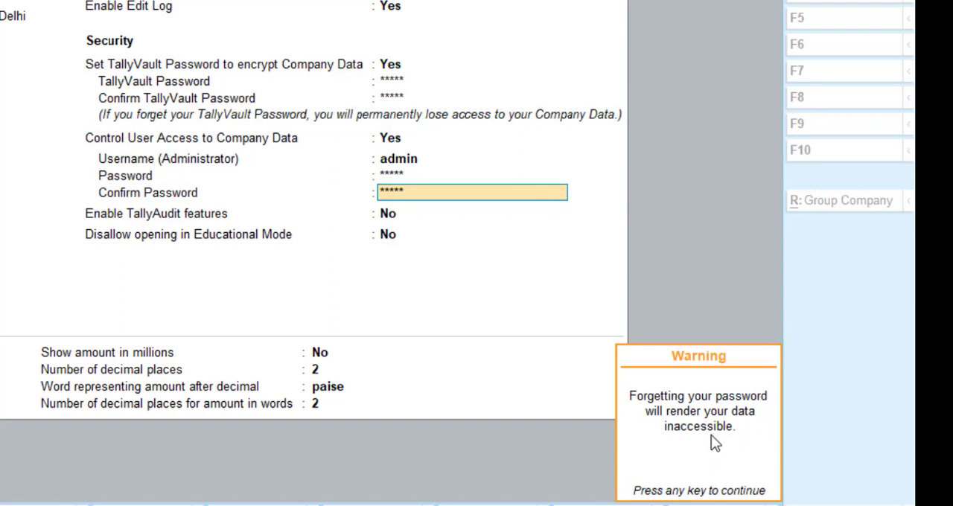
key("Return")
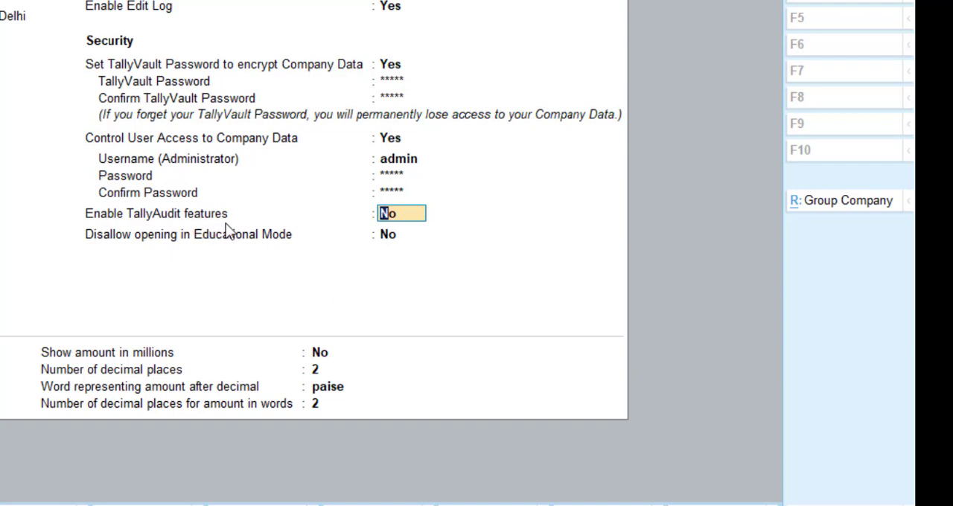
- Set Enable TallyAudit features to Yes and leave Disallow opening in Educational Mode at No
type("y")
key("Return")
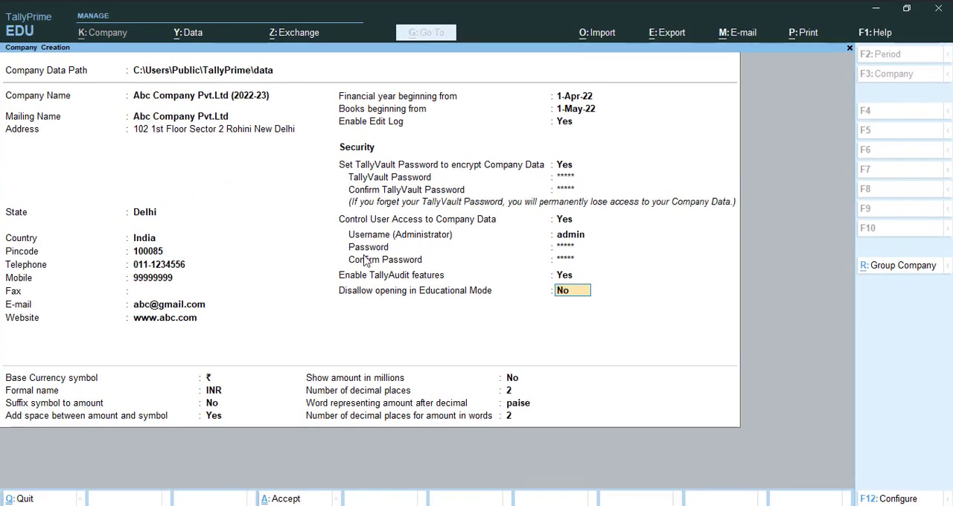
key("Return")
- Keep ₹ as base currency symbol, INR as formal name, no suffixed symbol, and a space between amount and symbol
key("Return")
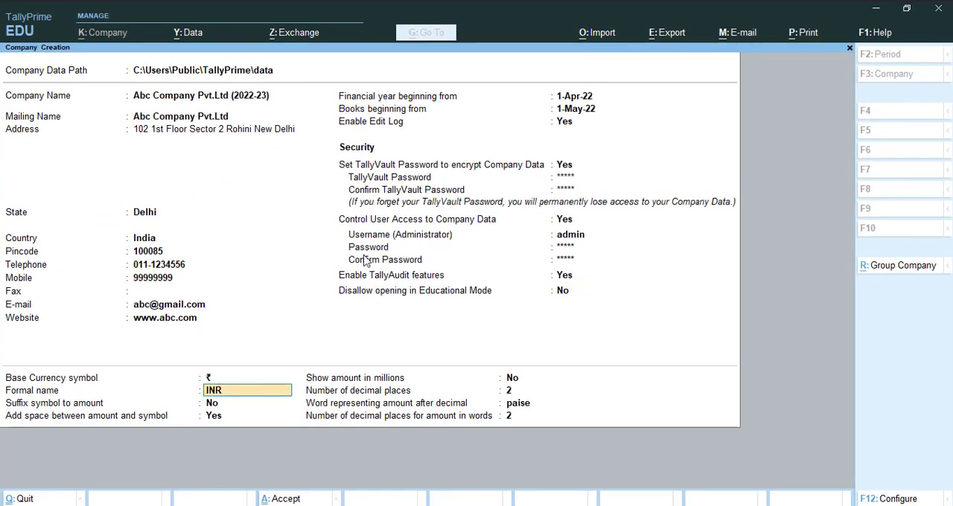
key("Return")
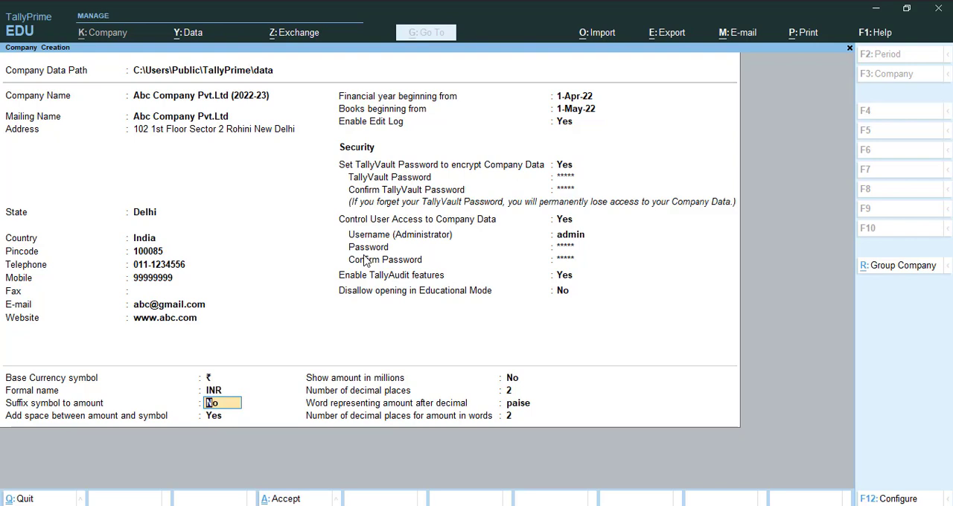
key("Return")
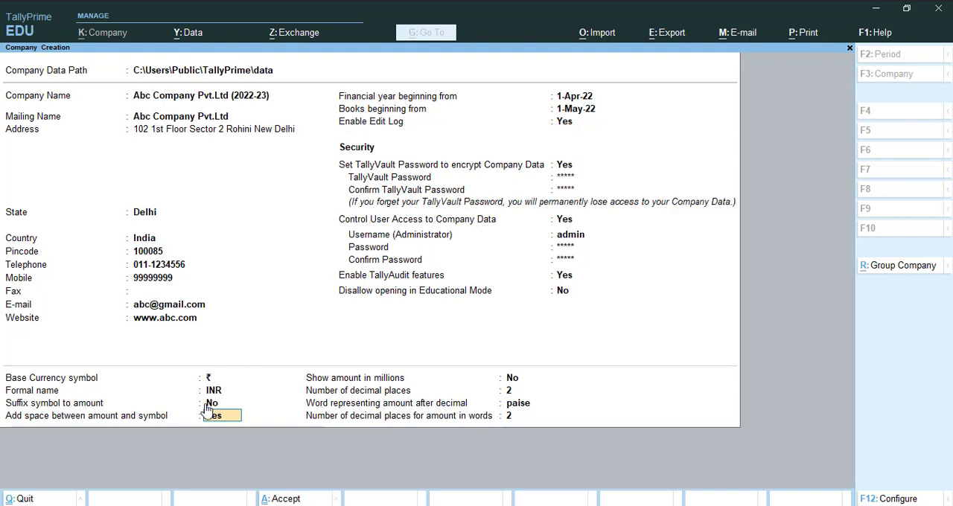
key("Return")
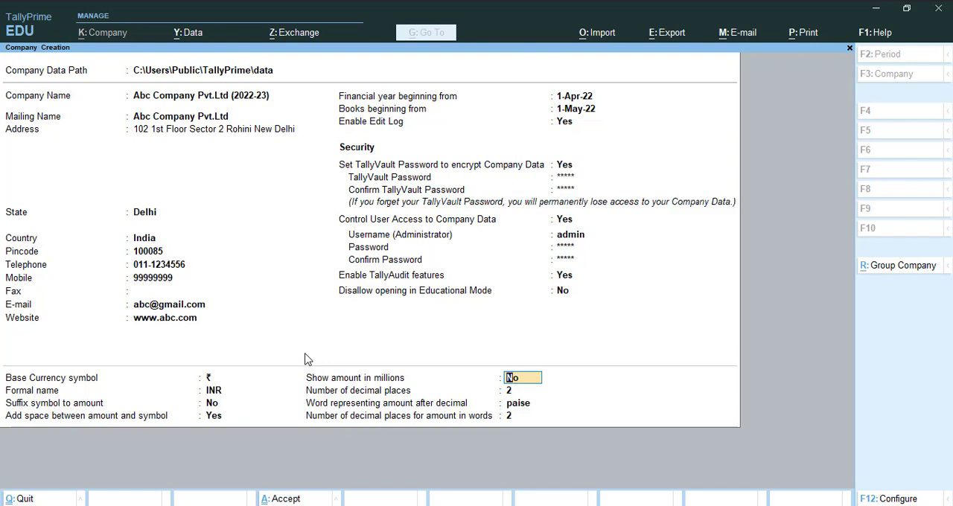
- Keep amounts out of millions, 2 decimal places, paise, and 2 decimals for amounts in words, and accept the company creation
key("Return")
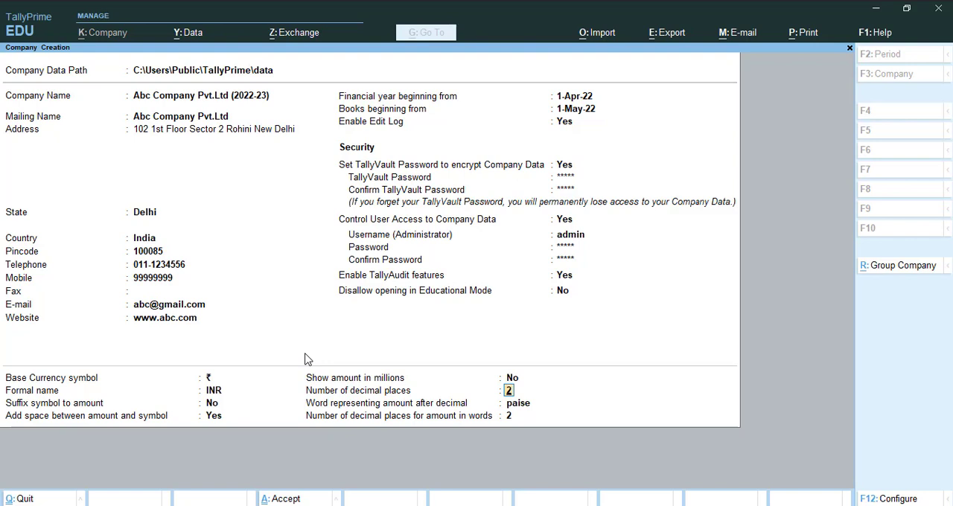
key("Return")
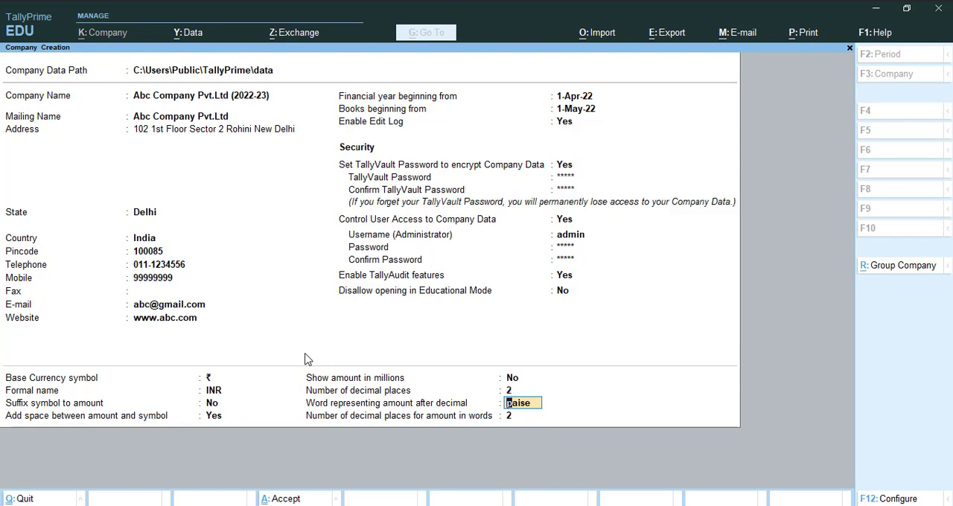
key("Return")
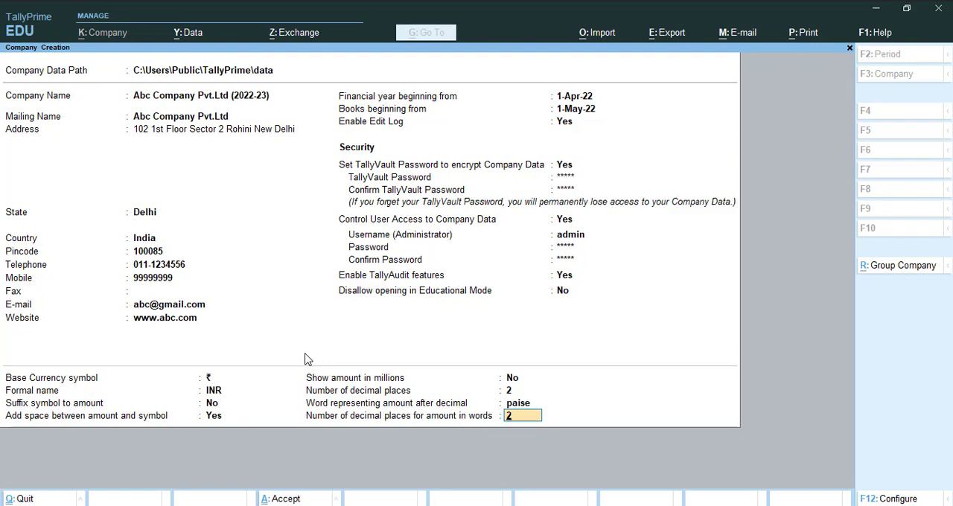
key("Up")
key("Up")
key("Return")
key("Return")
key("Return")
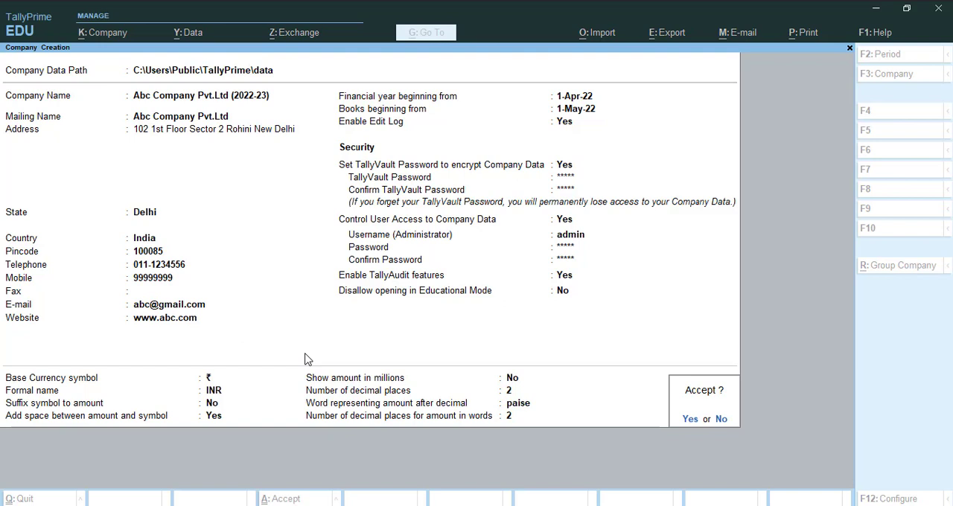
key("Return")
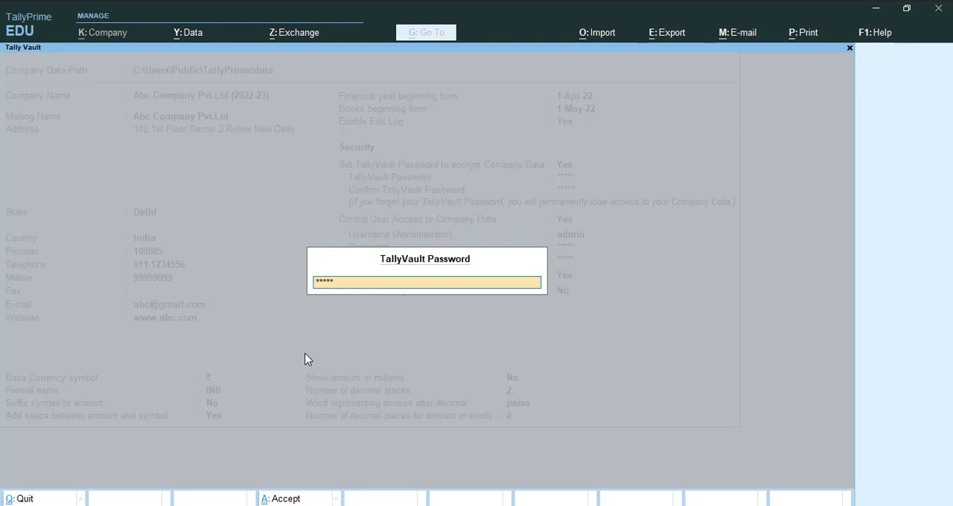
- Submit the TallyVault password, log in to the new company as admin with the account password, and leave the company features unchanged
key("Return")
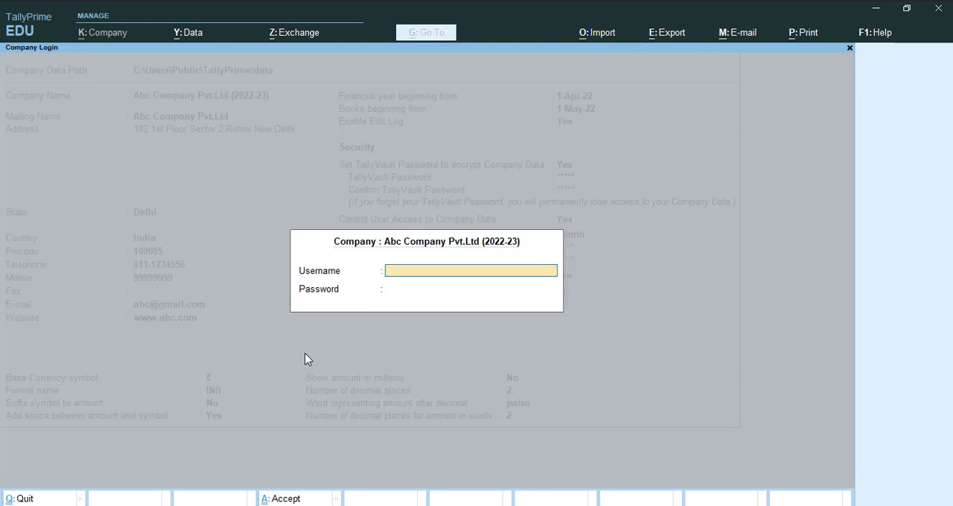
type("admin")
key("Return")
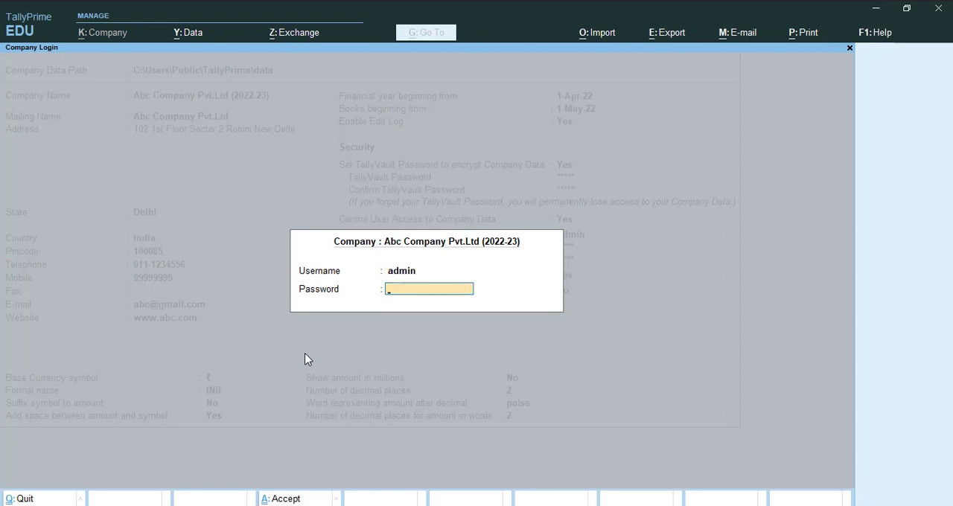
key("Return")
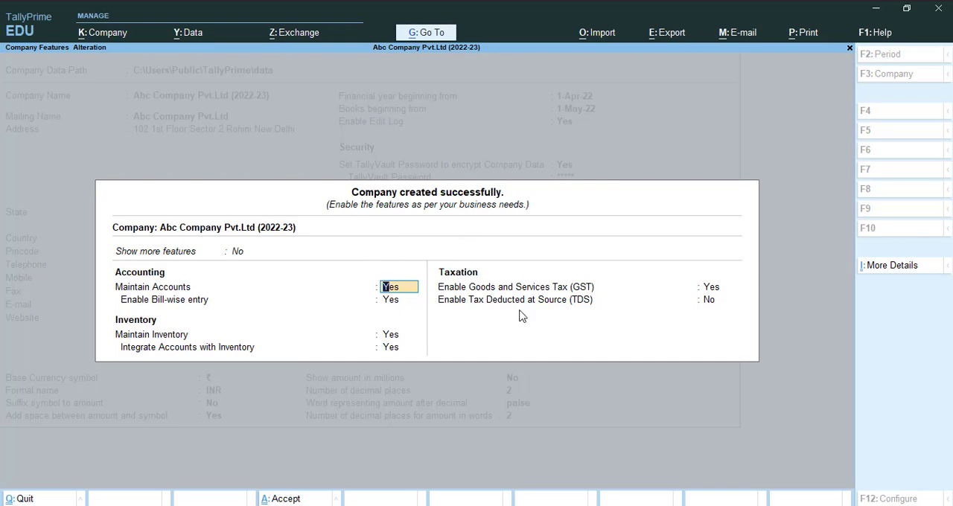
key("Escape")
key("y")
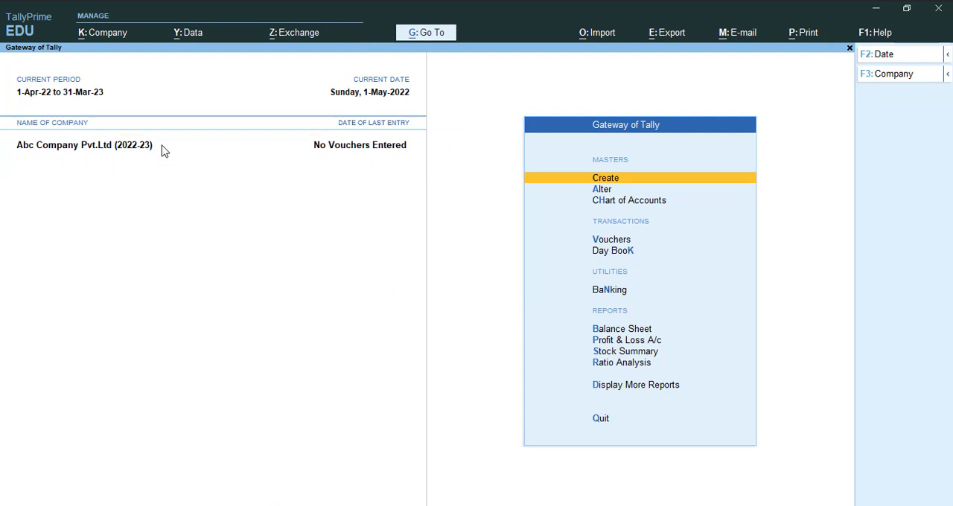
- Return to company selection, choose the encrypted company in the data folder, and enter its TallyVault password
key("alt+F3")
key("y")
key("Return")
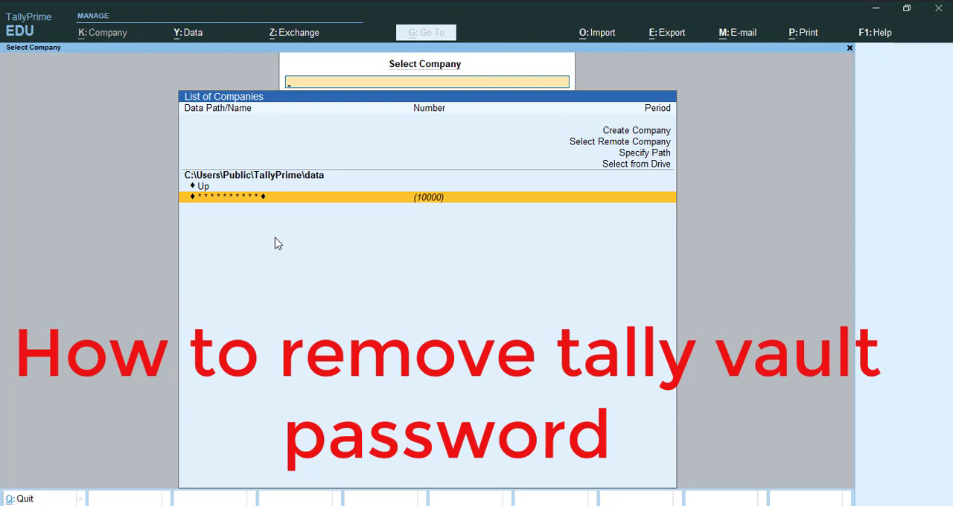
key("Return")
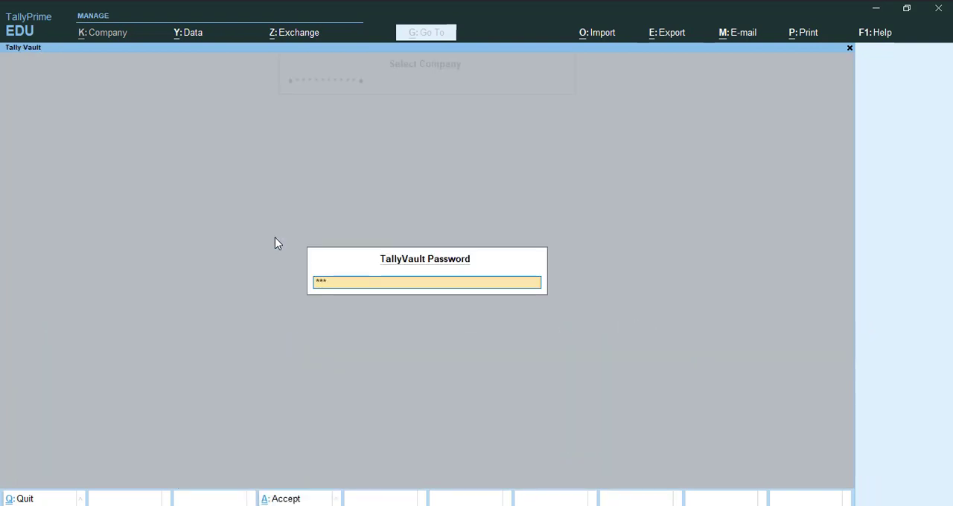
type("*****")
key("Return")
key("Return")
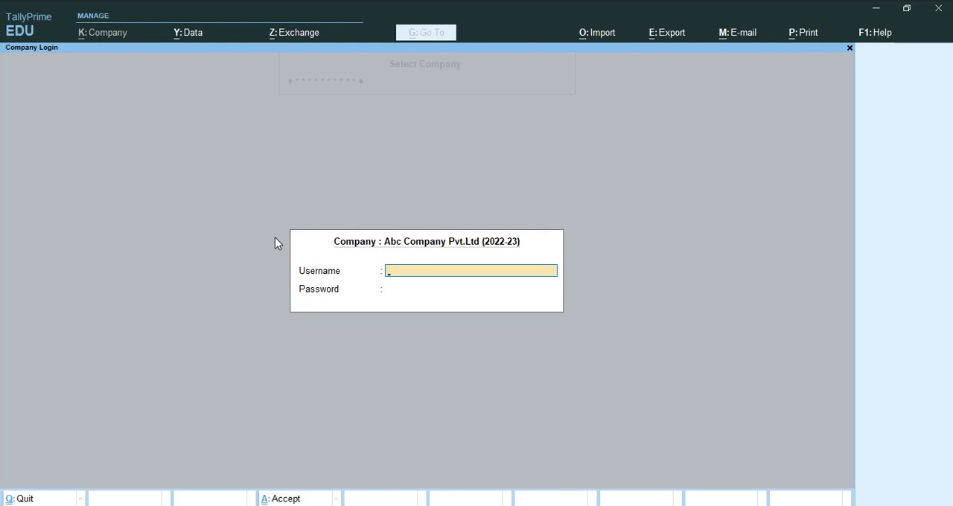
- Log in to Abc Company Pvt.Ltd (2022-23) with the username admin and the account password
type("admin")
key("Return")
type("admin")
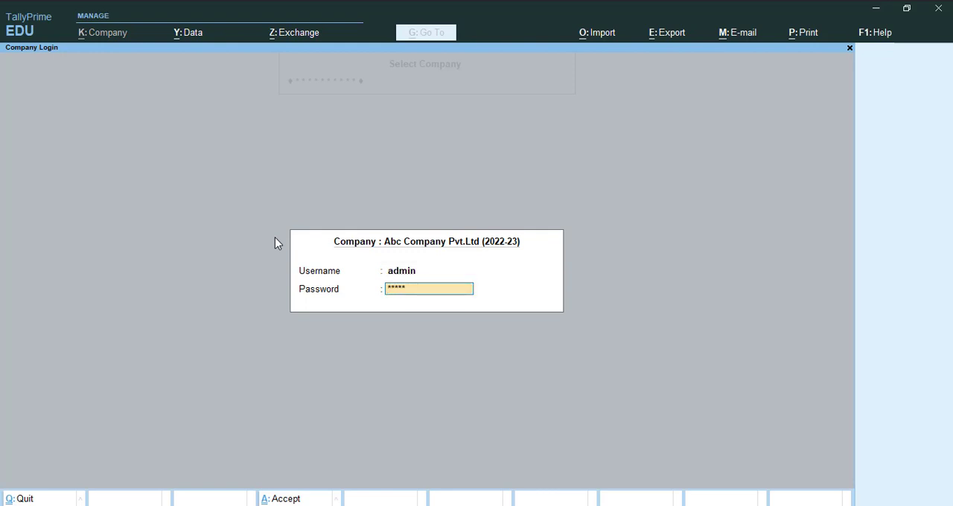
key("Return")
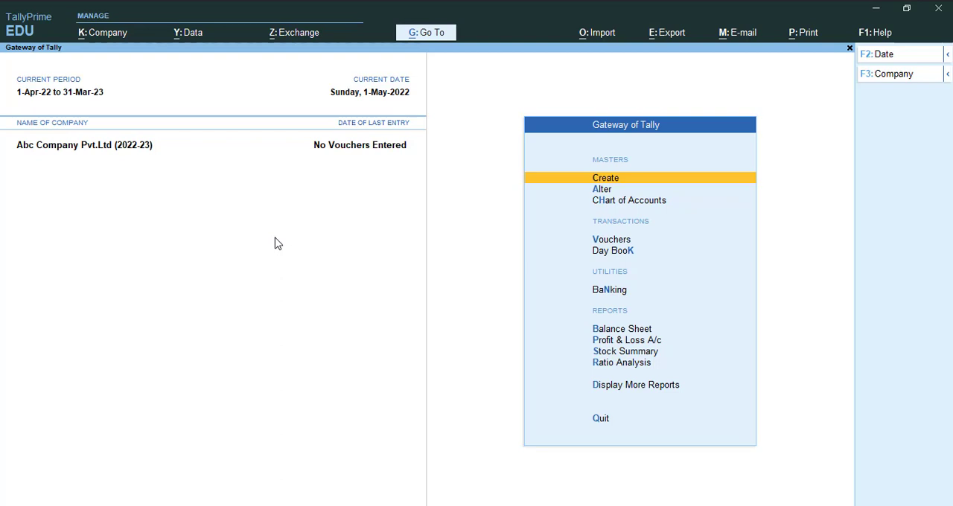
- Open the company's TallyVault settings and select Abc Company Pvt.Ltd (2022-23)
left_click(112, 33)
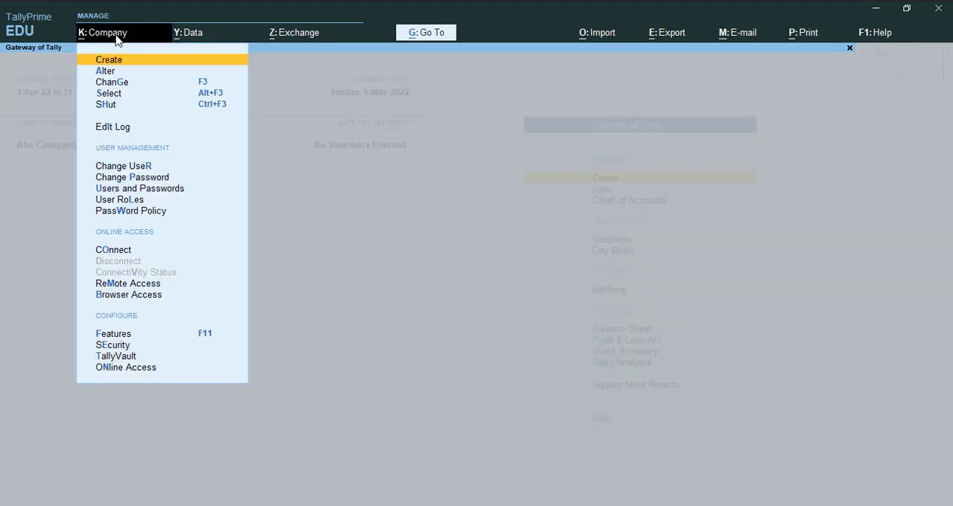
key("Down")
key("Down")
key("Down")
key("Down")
key("Down")
key("Down")
key("Down")
key("Down")
key("Down")
key("Down")
key("Down")
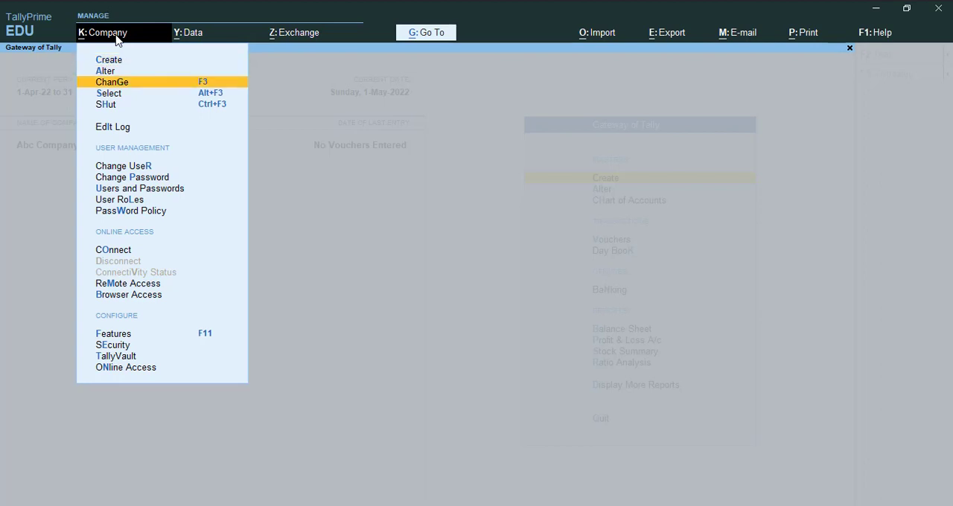
key("Down")
key("Down")
key("Down")
key("Down")
key("Down")
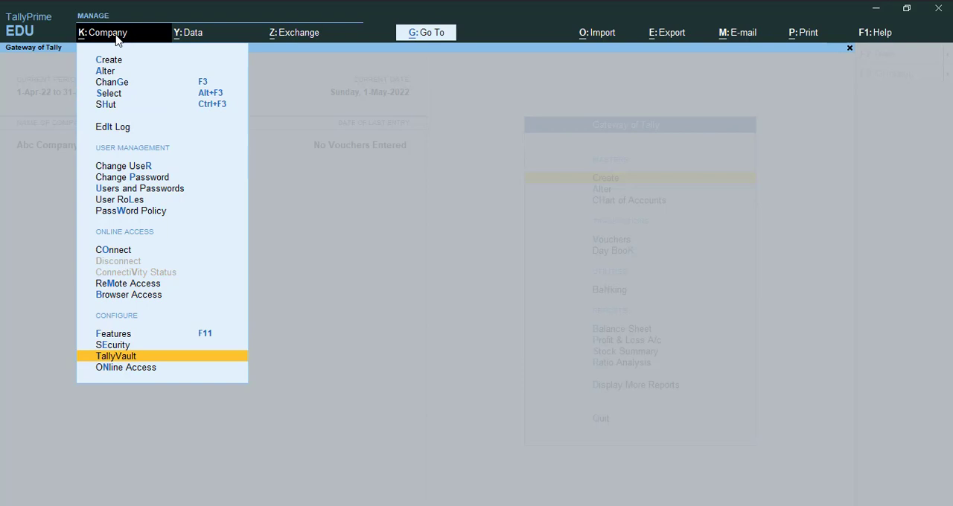
key("Return")
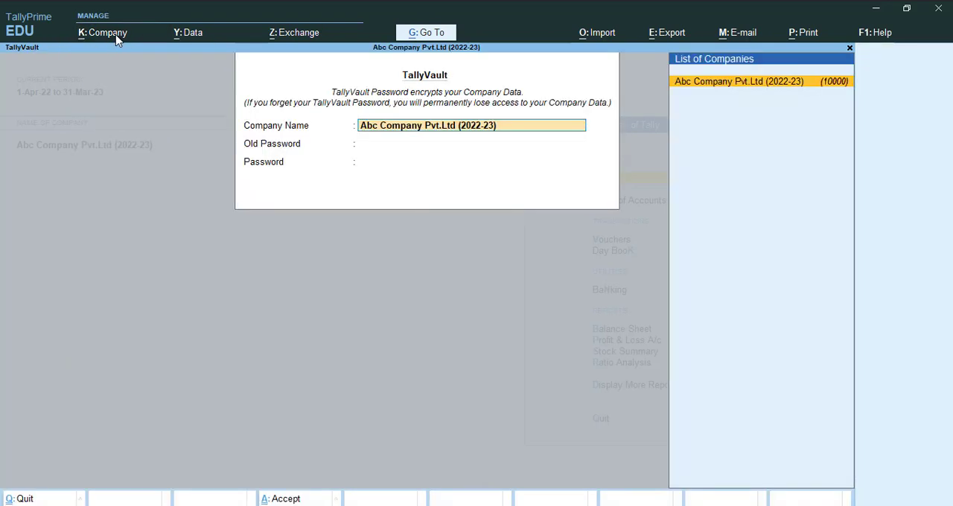
key("Return")
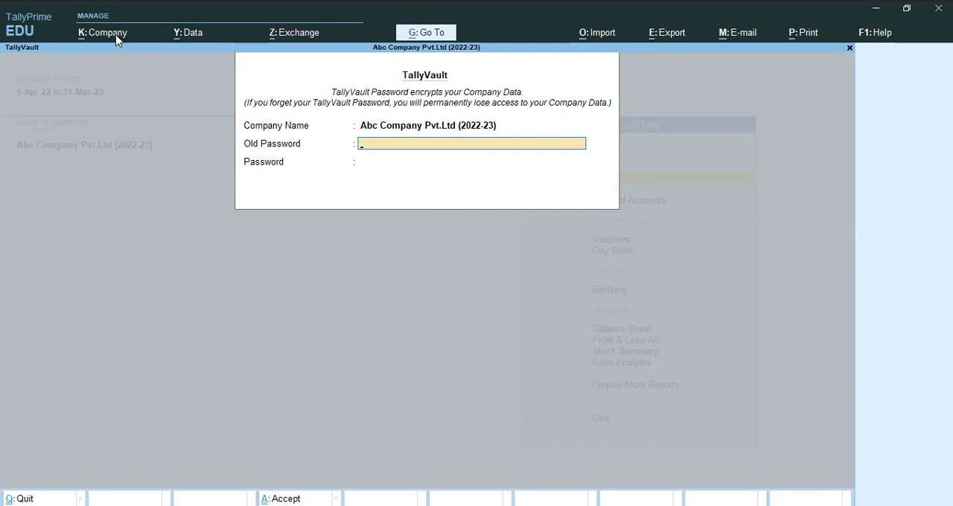
- Remove the company's TallyVault encryption by entering the old password and leaving the new one blank, and create a copy of the company
type("*****")
key("Return")
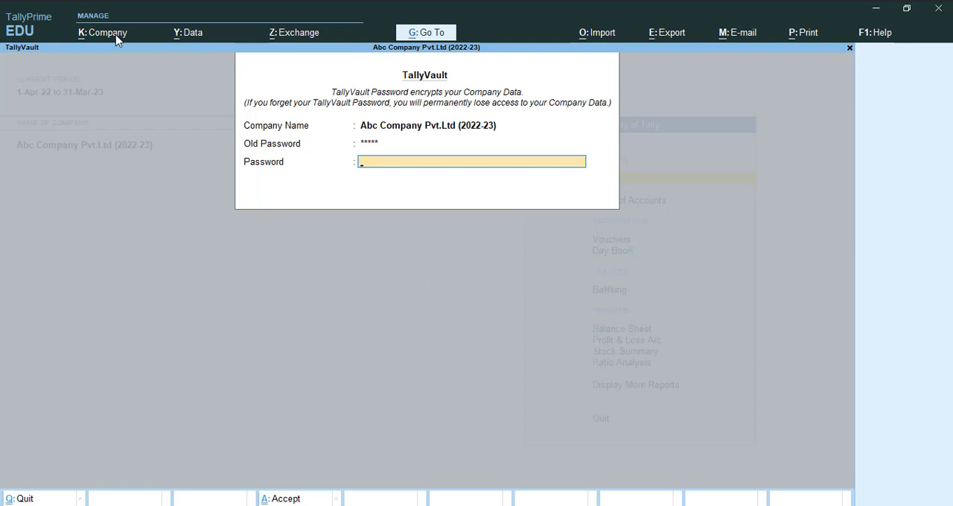
key("Return")
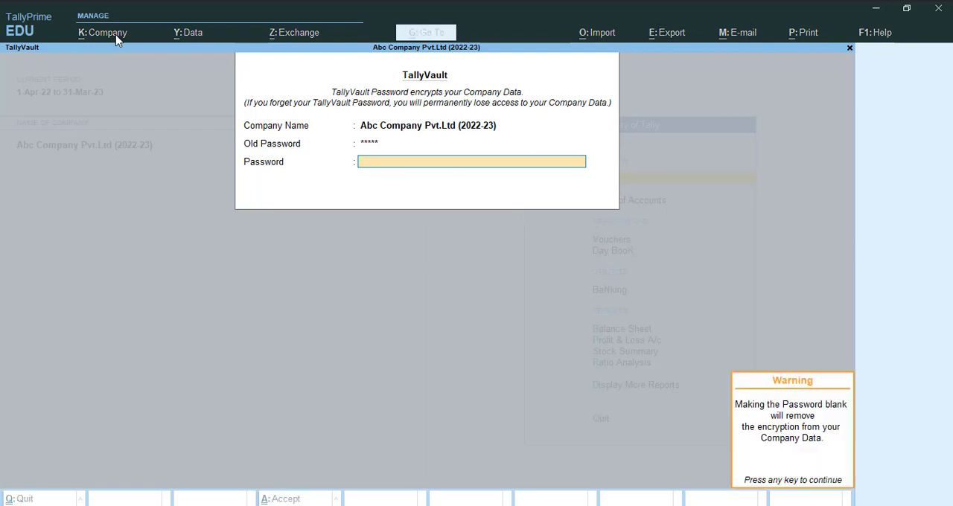
key("Return")
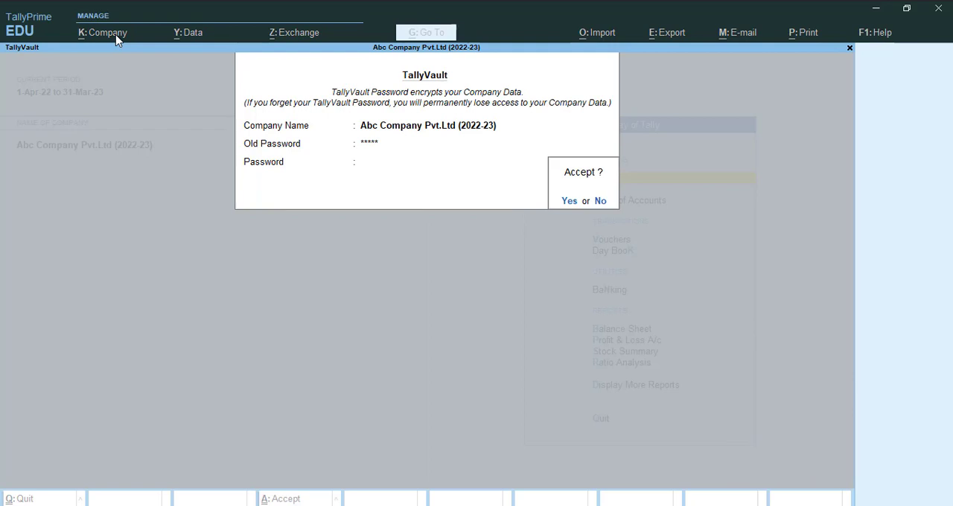
key("y")
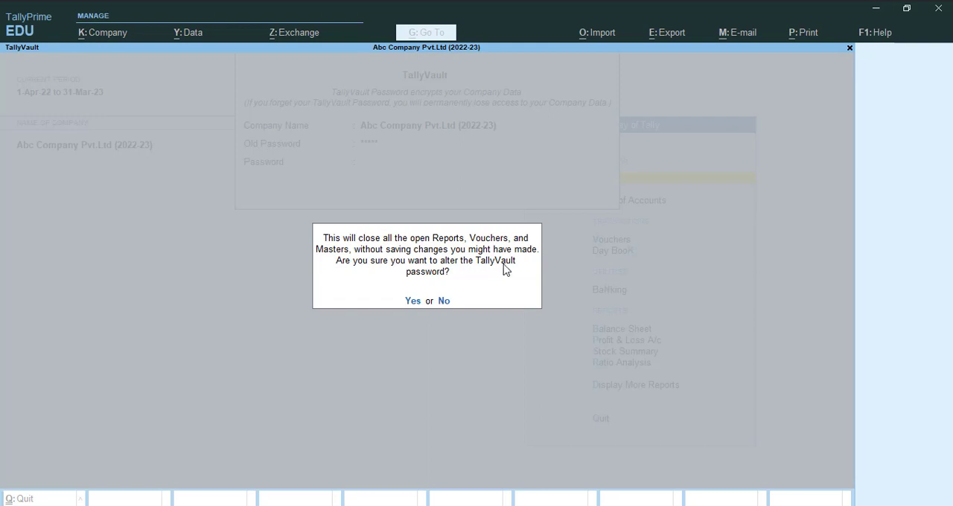
key("y")
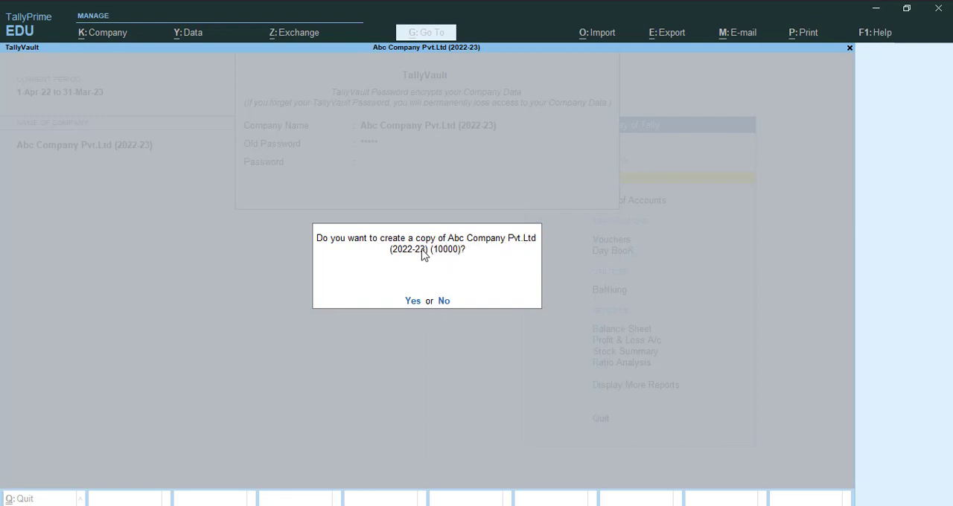
key("Return")
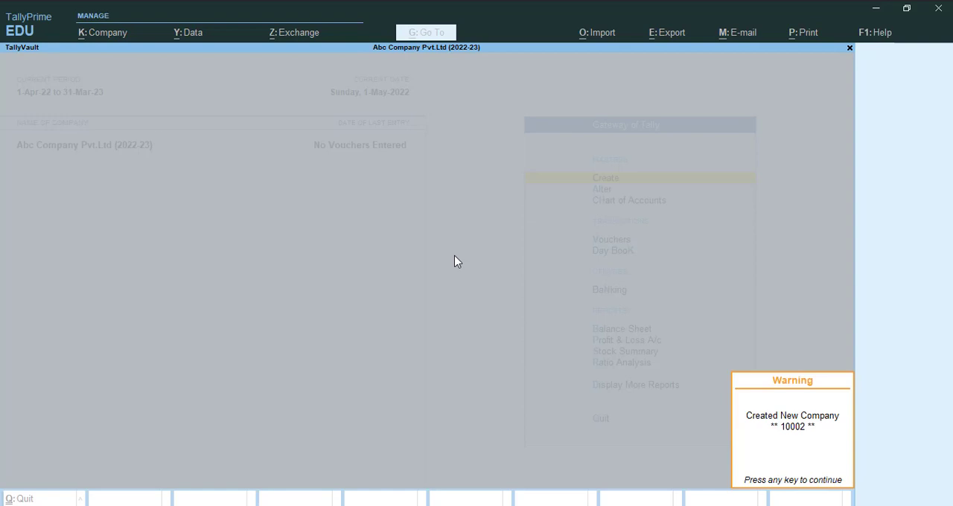
key("Return")
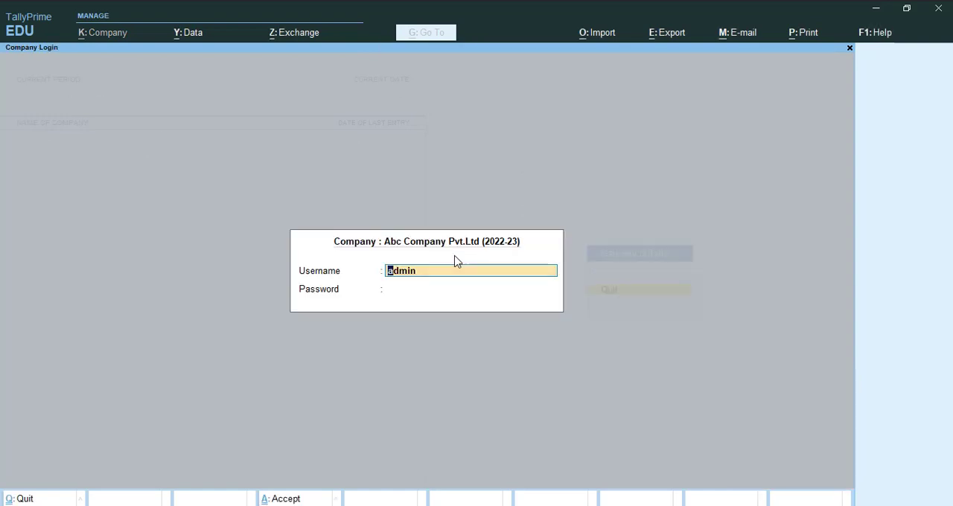
- Leave the login prompt, return to the company list, and choose the unencrypted Abc Company Pvt.Ltd (2022-23)
key("Escape")
key("Escape")
key("Escape")
key("Escape")
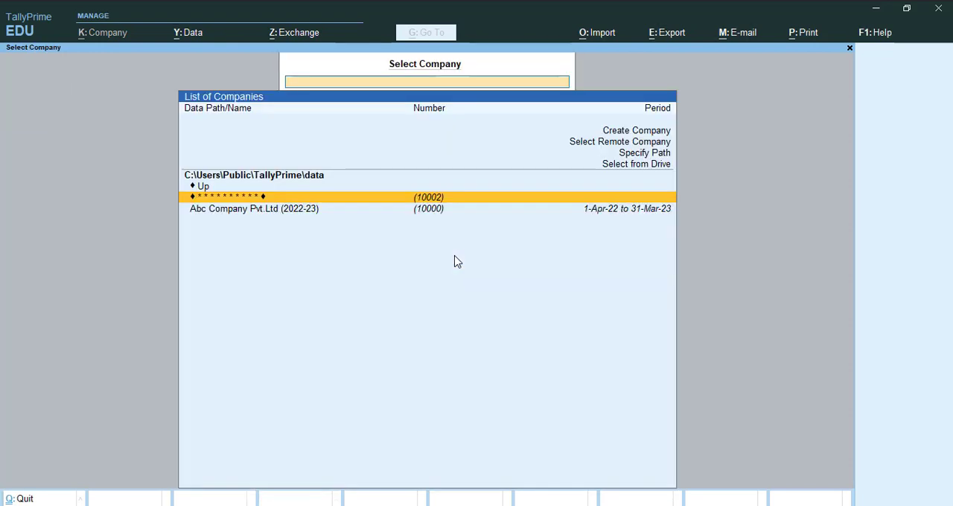
key("Down")
key("Up")
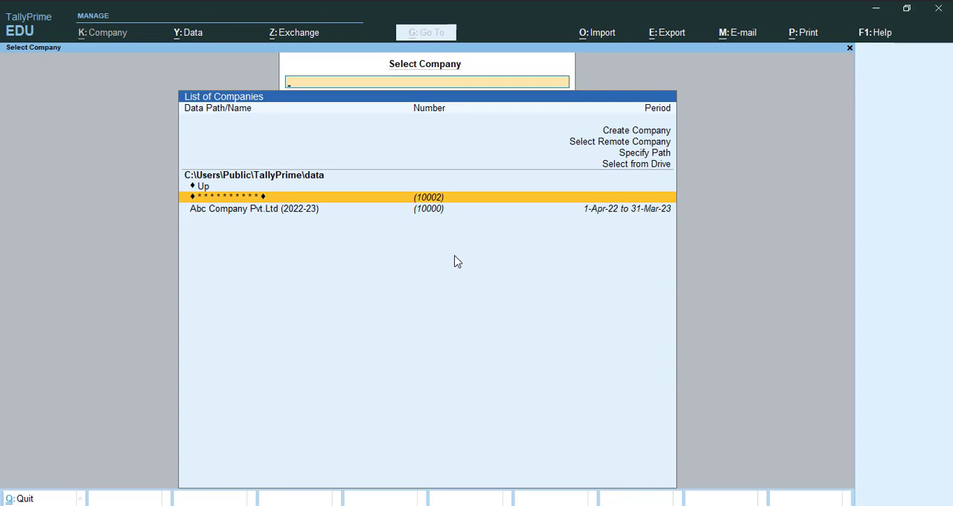
key("Down")
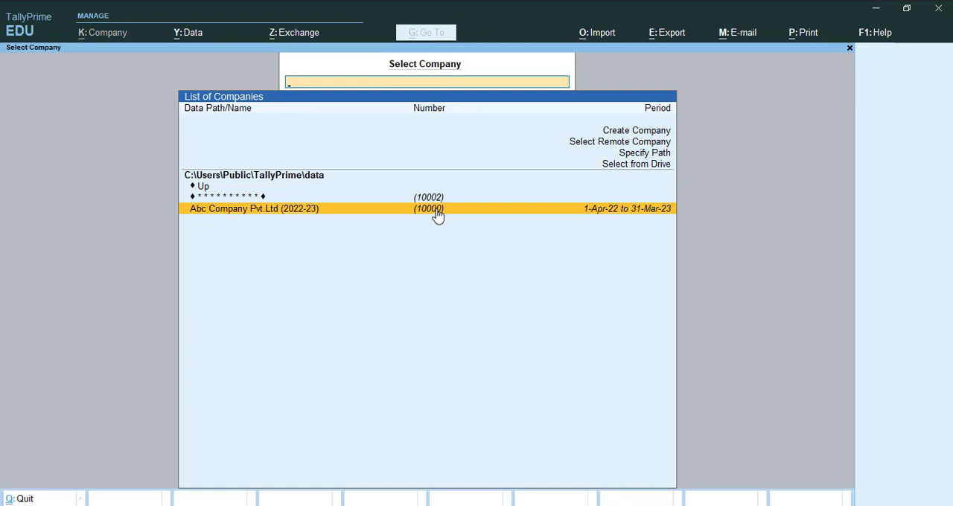
key("Up")
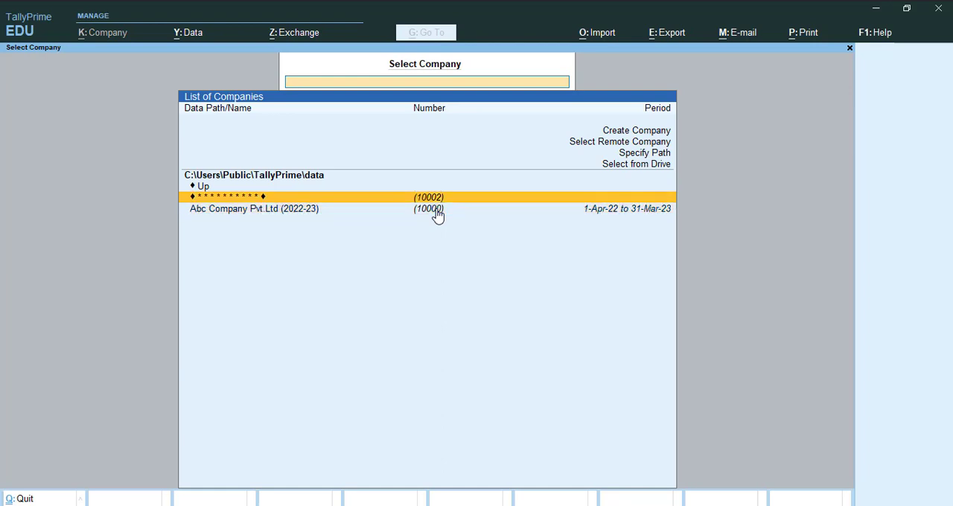
key("Down")
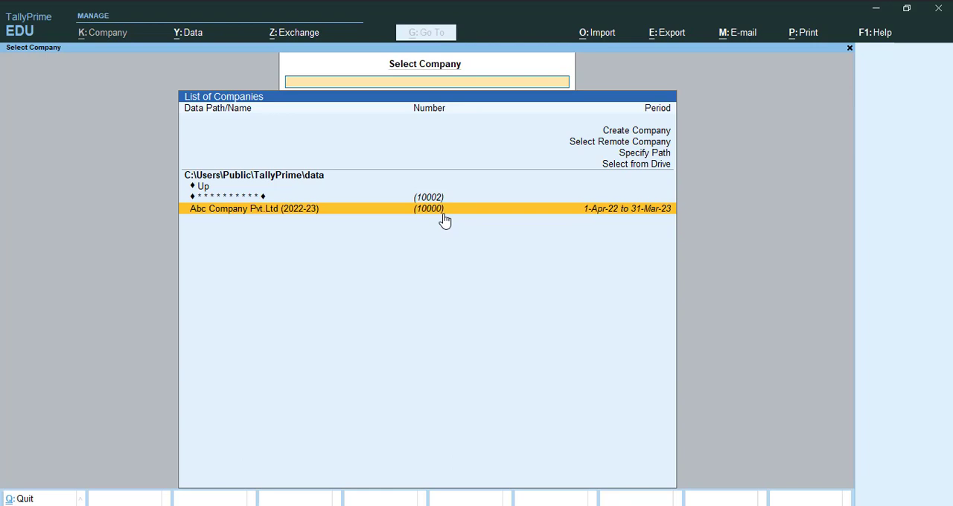
key("Up")
key("Down")
left_click(623, 216)
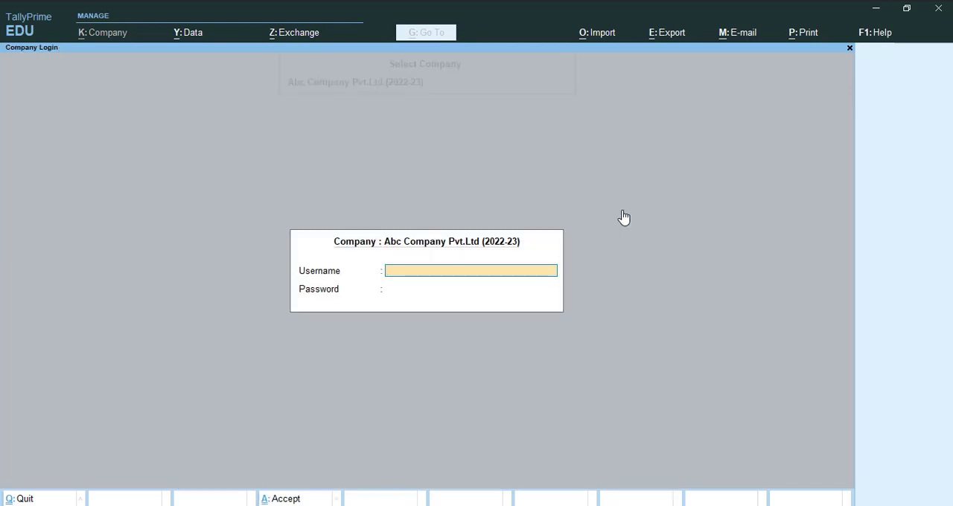
- Log in to the unencrypted Abc Company Pvt.Ltd (2022-23) with the username admin and the account password
type("admin")
key("Return")
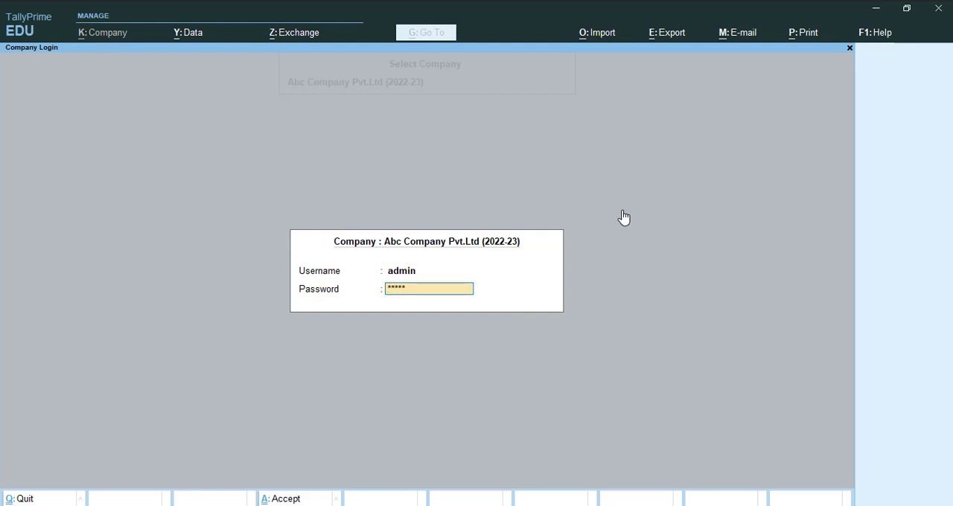
key("Return")
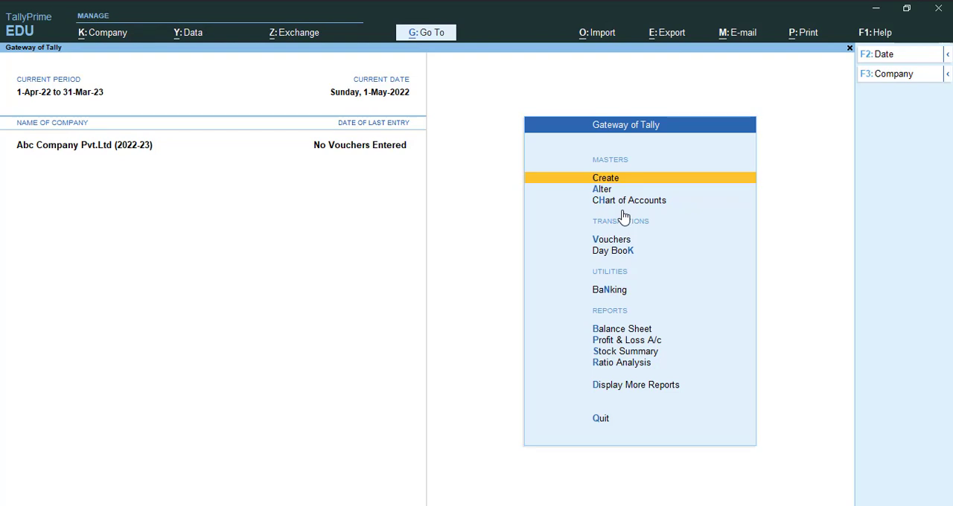
key("Escape")
key("Escape")
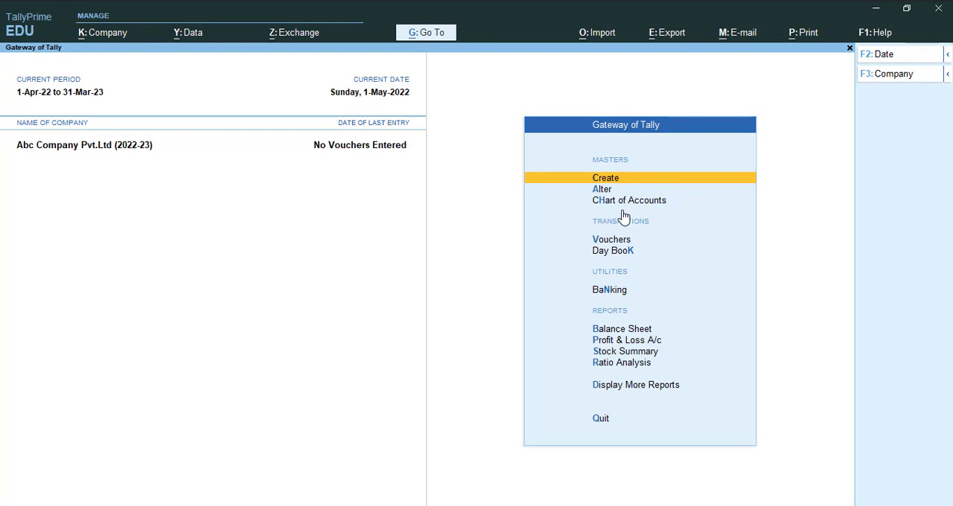